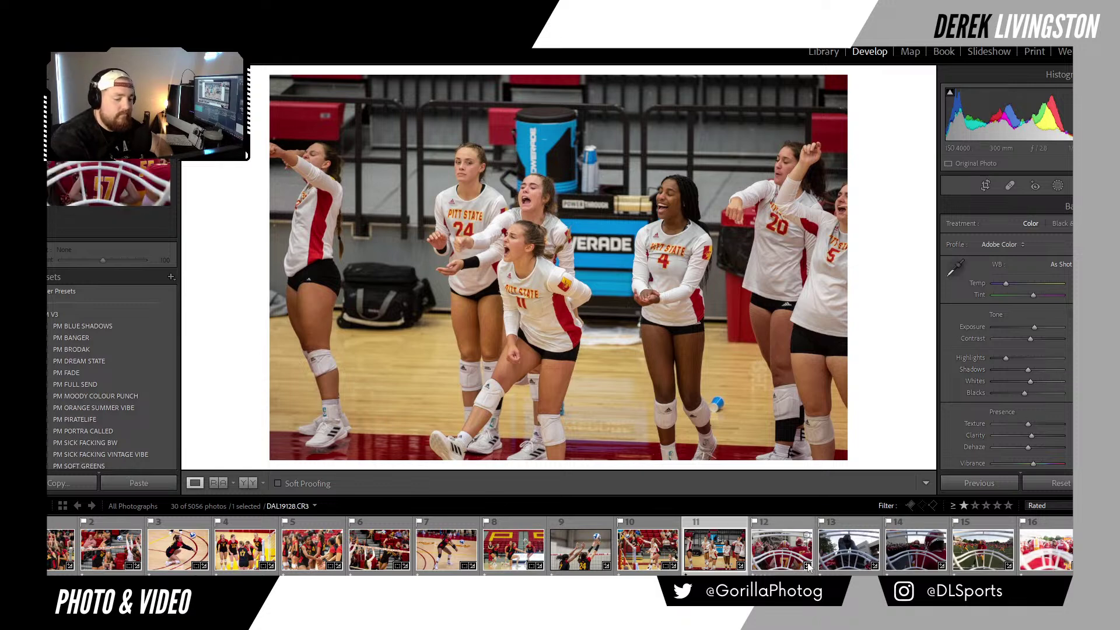
Auto-tone the helmet-view photo of player 57 and the crowd, DAL19128.CR3, and increase its clarity slightly.
left_click(777, 563)
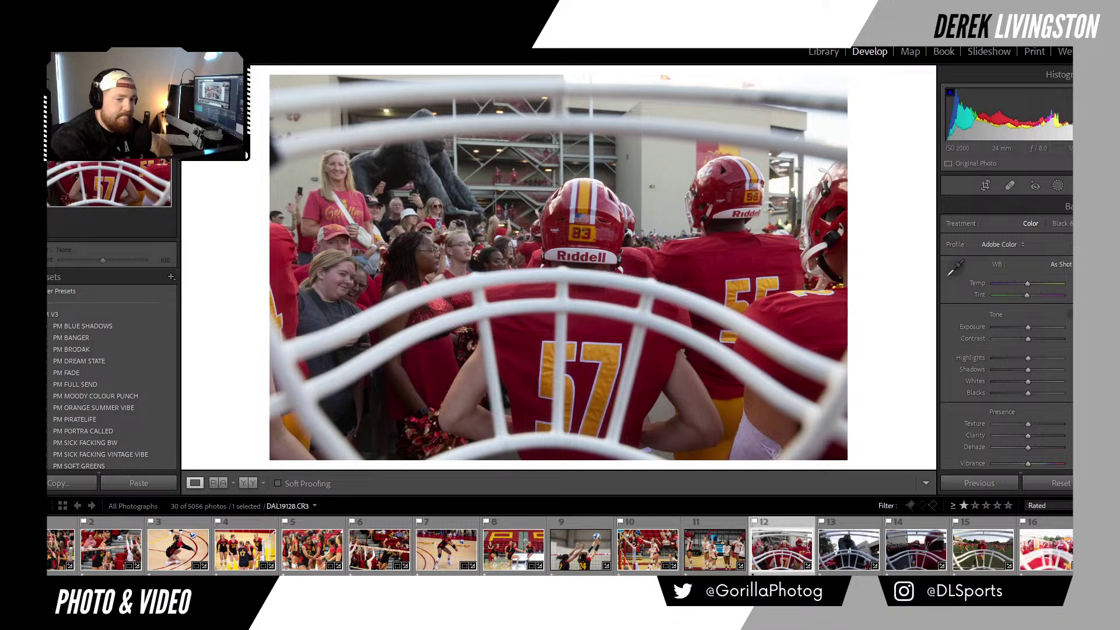
key("ctrl+u")
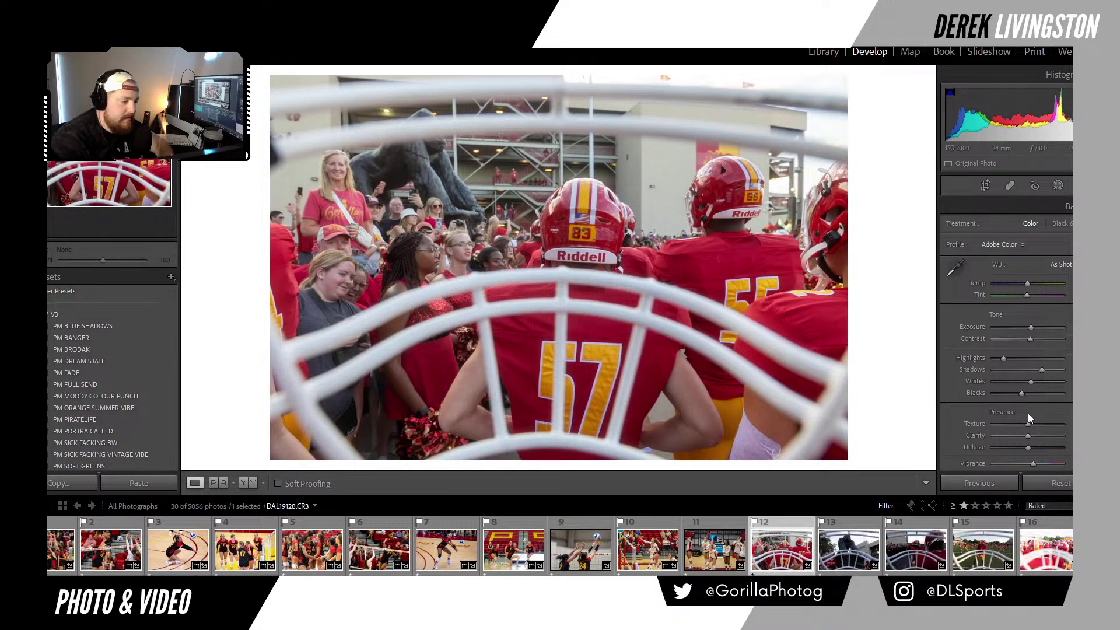
left_click_drag(1030, 434, 1032, 435)
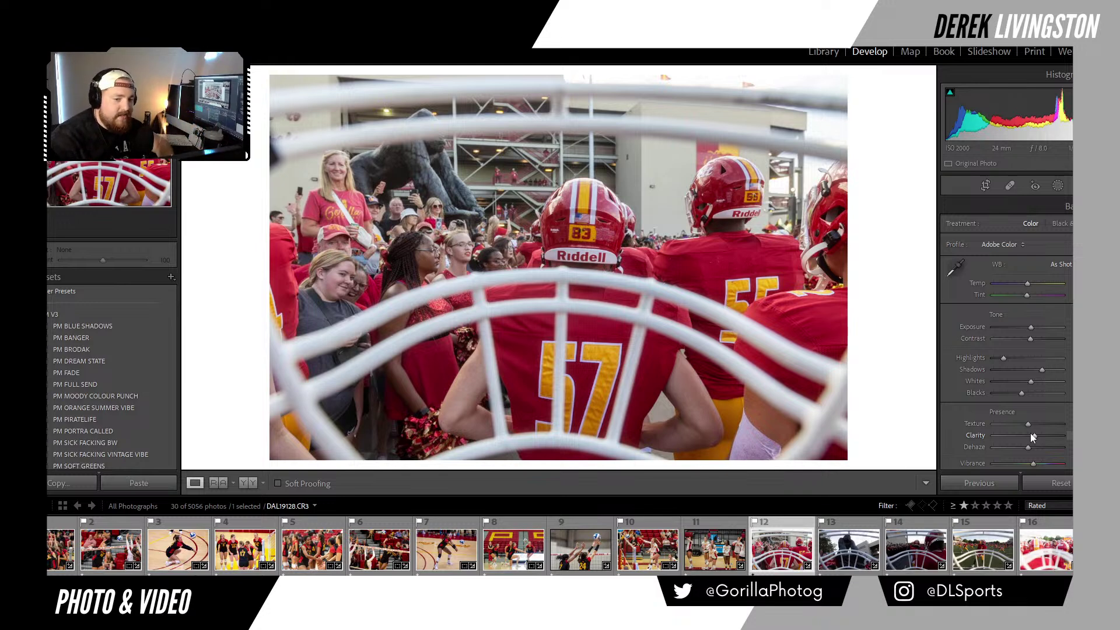
Raise the contrast, temperature and texture of DAL19128.CR3, ease its highlight reduction, and straighten the crop slightly.
left_click(840, 552)
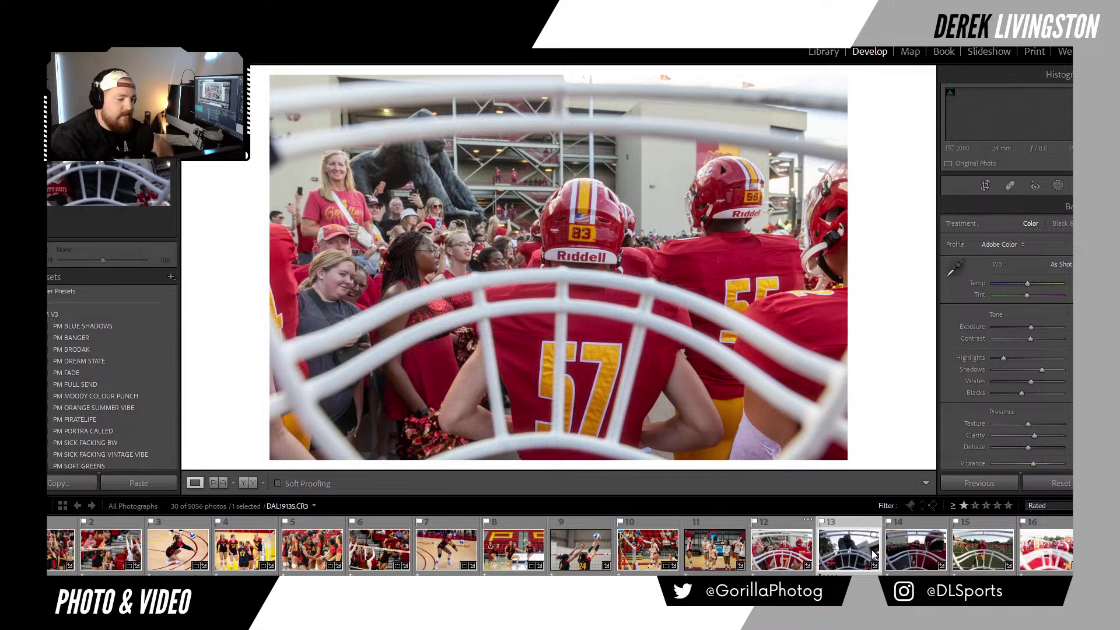
left_click(914, 555)
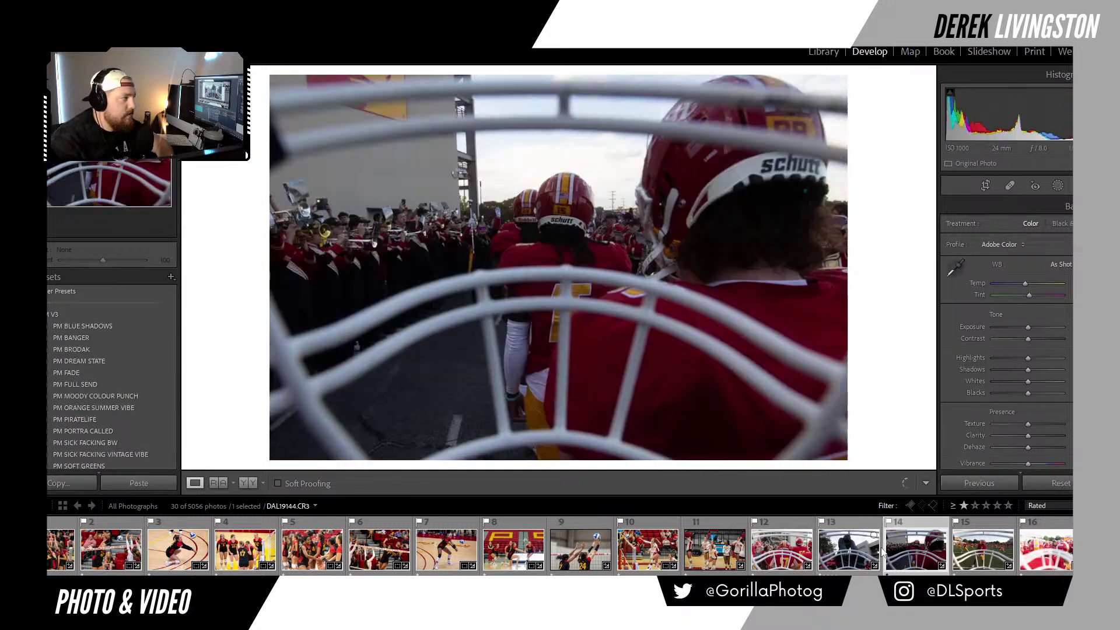
left_click(783, 559)
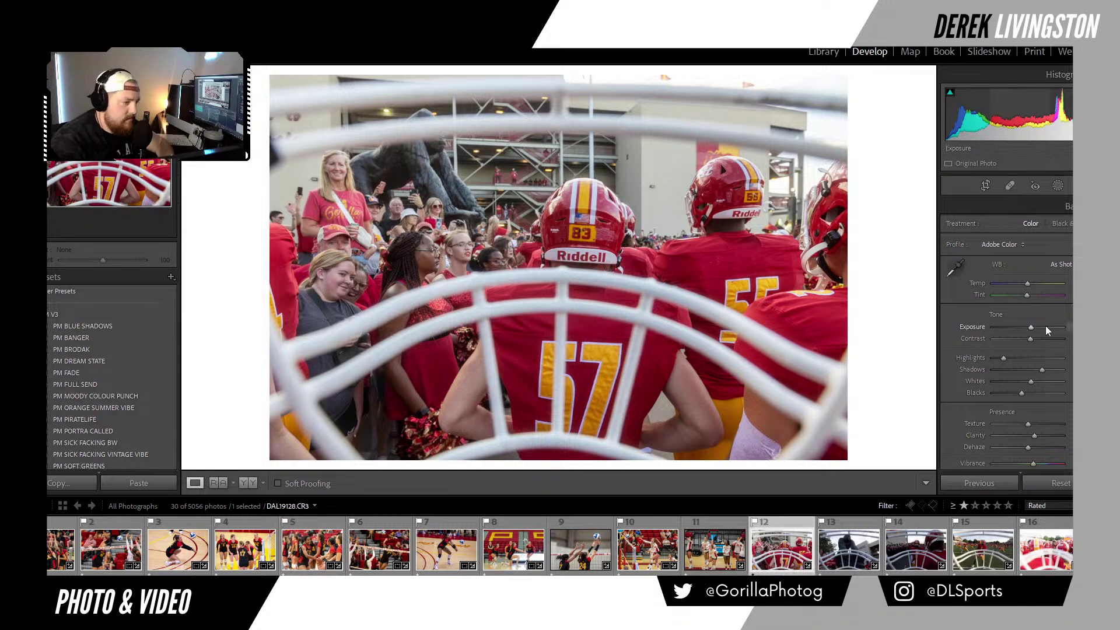
scroll(1033, 345, "up", 4)
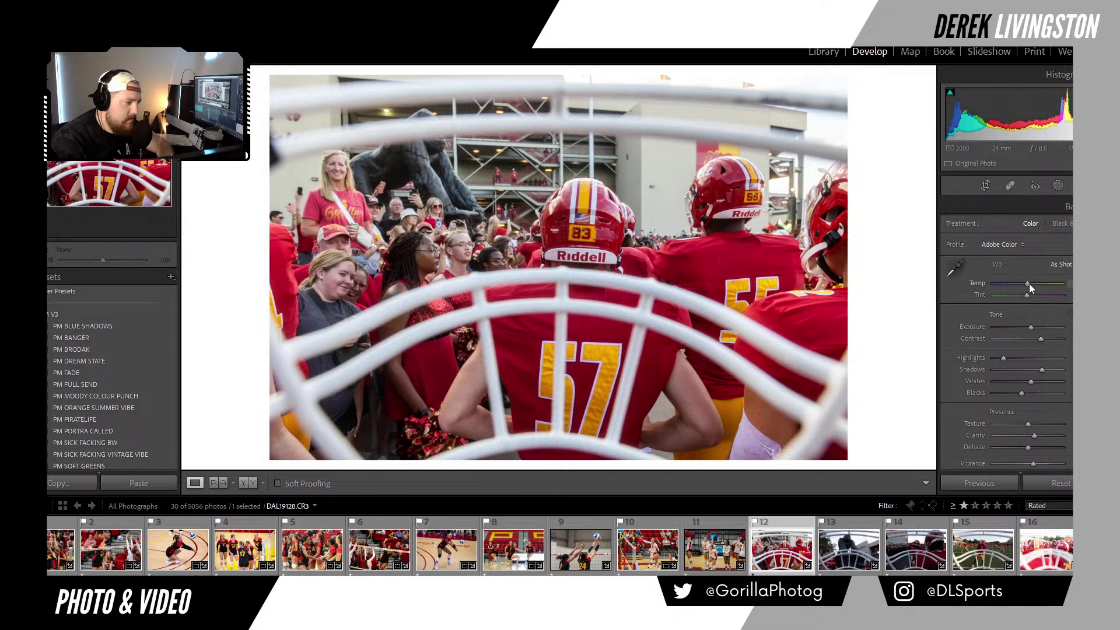
scroll(1030, 284, "up", 1)
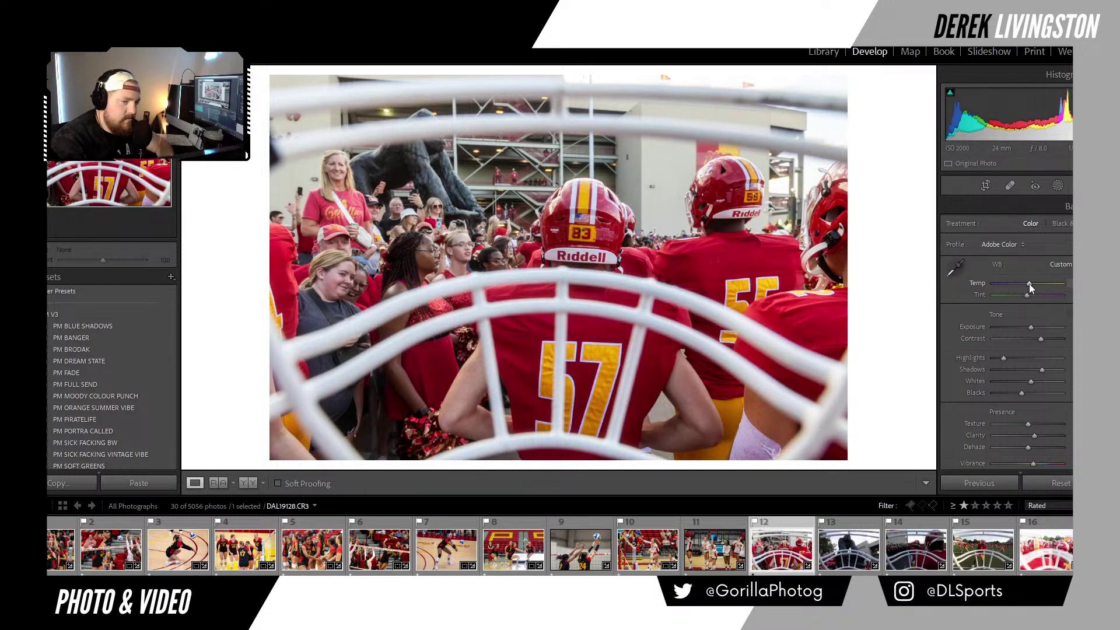
left_click(1012, 358)
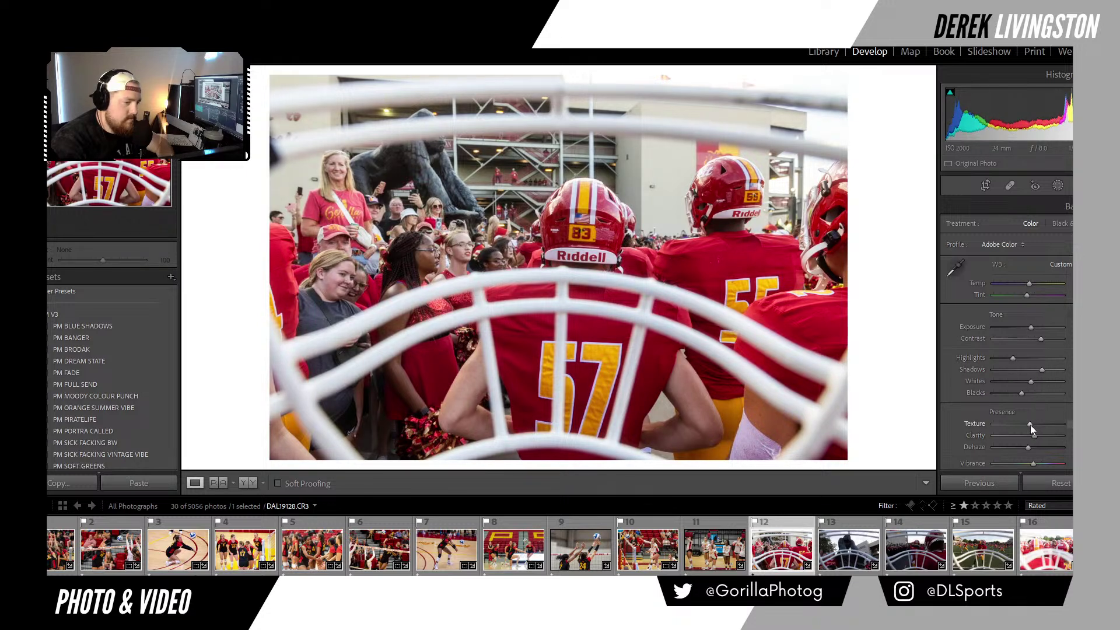
left_click(987, 186)
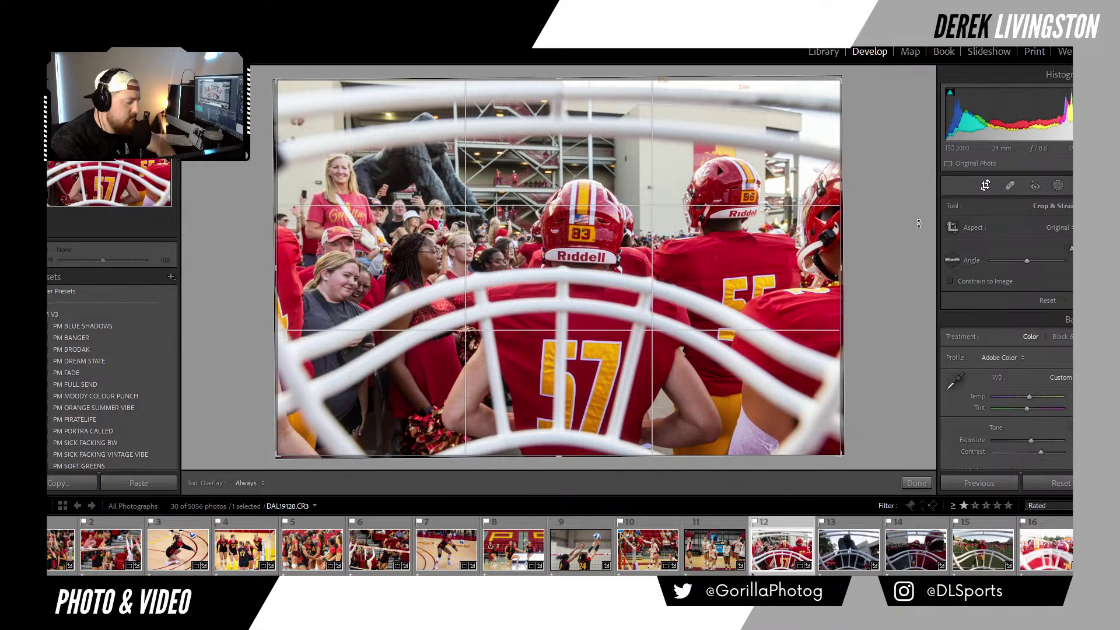
key("Return")
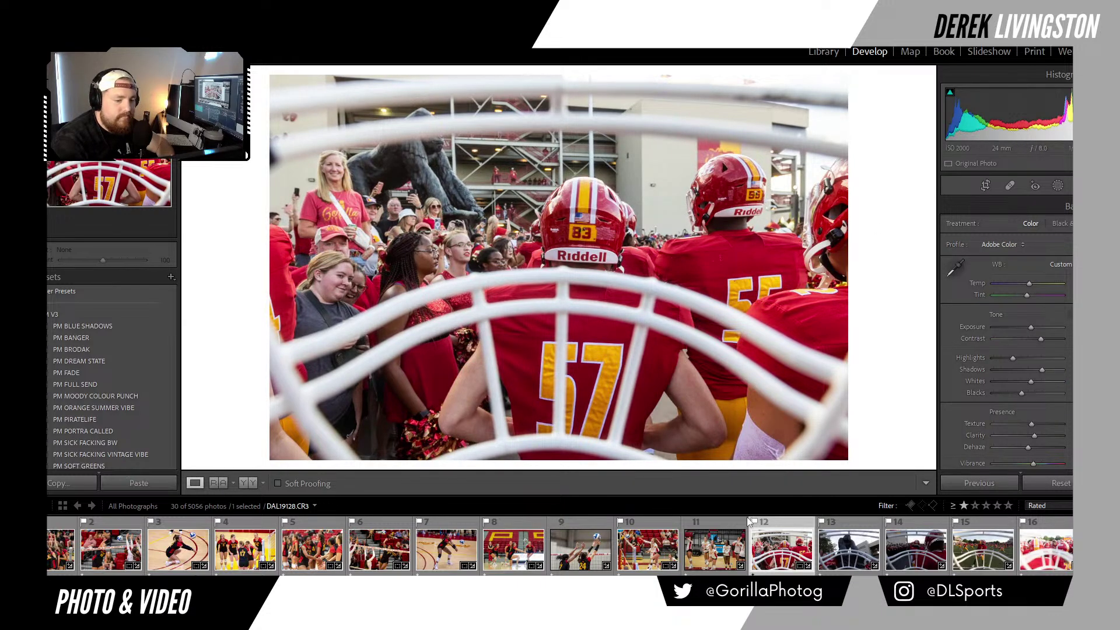
Apply the previous photo's settings to the gorilla statue photo DAL19135.CR3 and warm its temperature slightly.
left_click(849, 550)
left_click(981, 484)
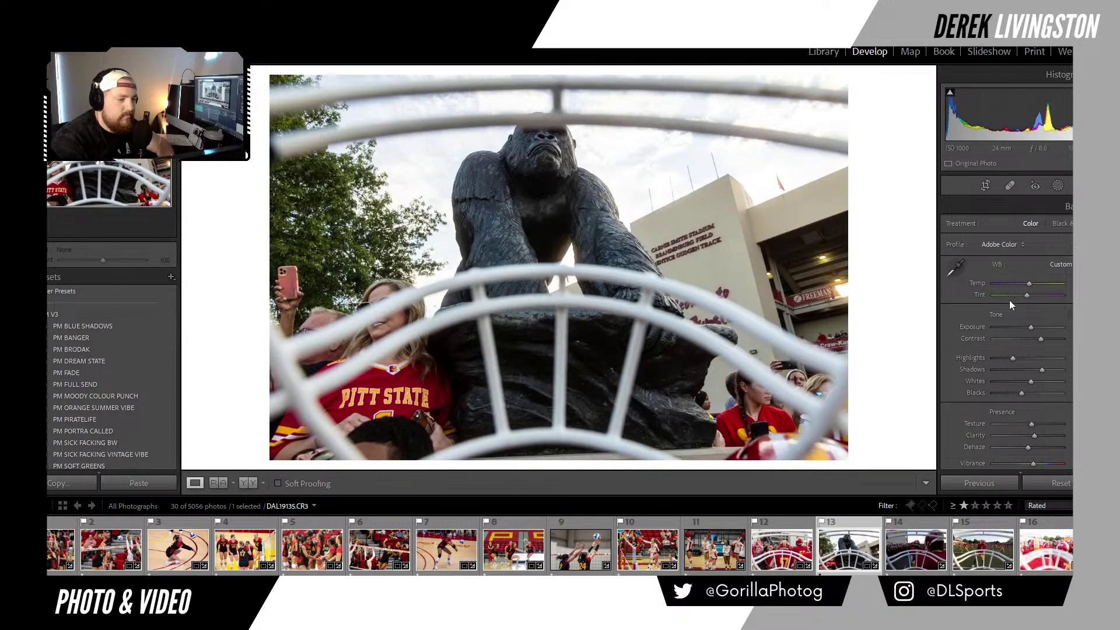
left_click_drag(1028, 284, 1030, 284)
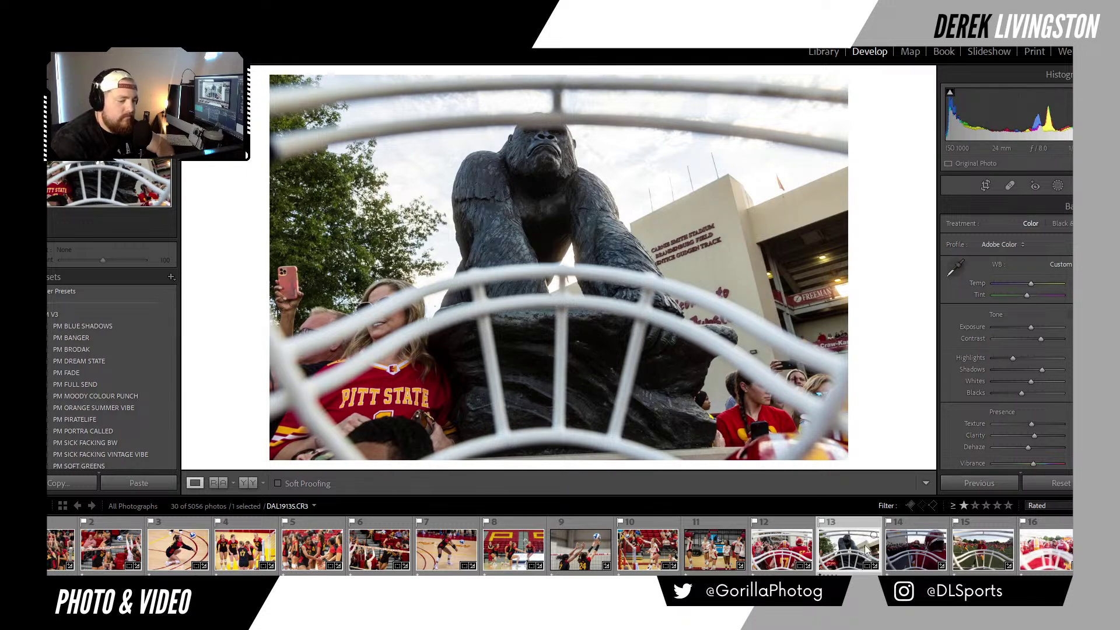
Apply the previous photo's settings to the marching band photo DAL19144.CR3 and raise its exposure and shadows.
left_click(907, 557)
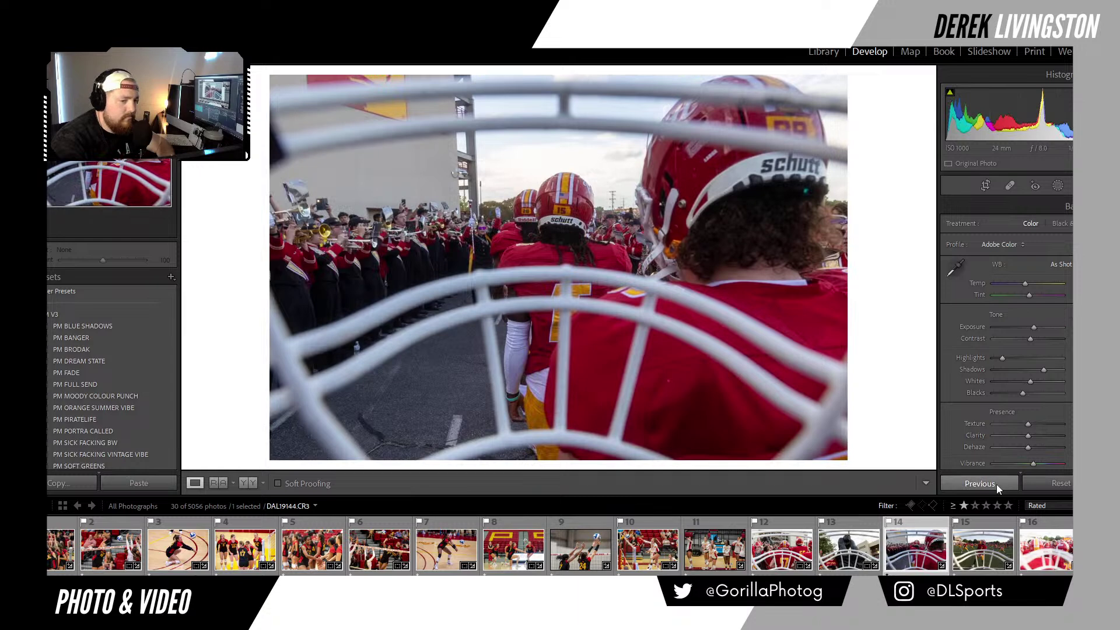
left_click(996, 484)
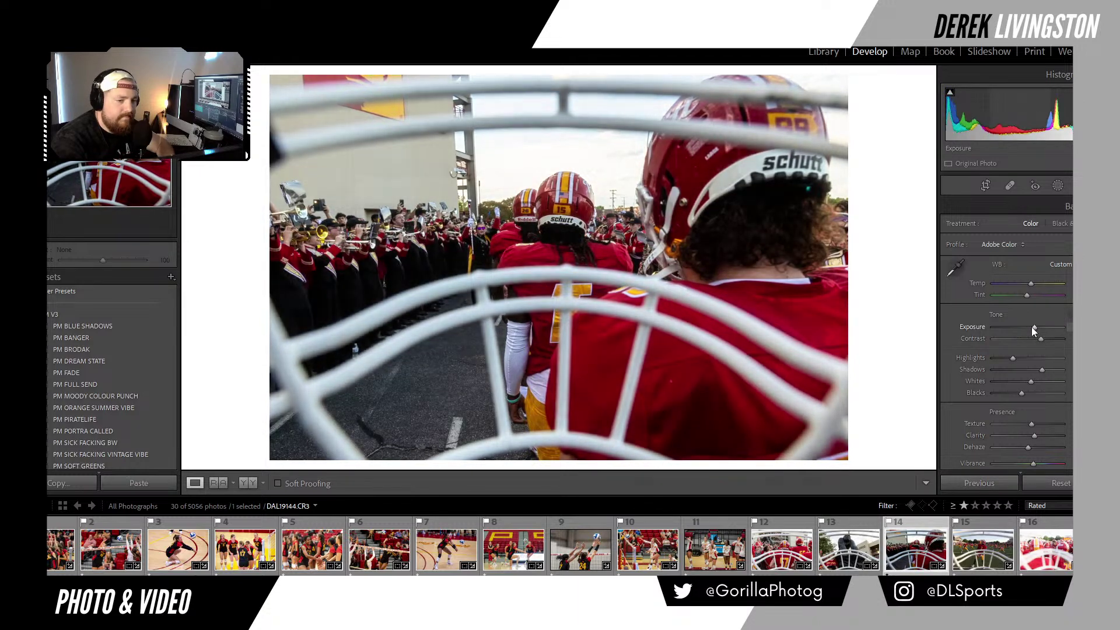
left_click_drag(1031, 326, 1050, 370)
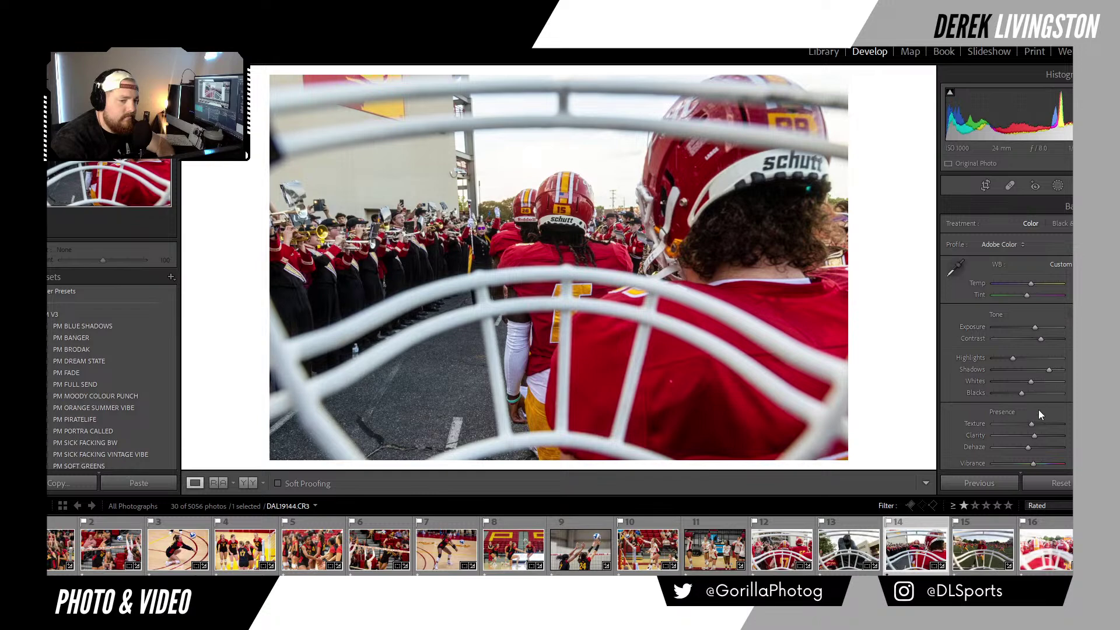
Straighten the crop of DAL19144.CR3 slightly, then pull down the highlights and whites and raise the exposure a little.
left_click(986, 185)
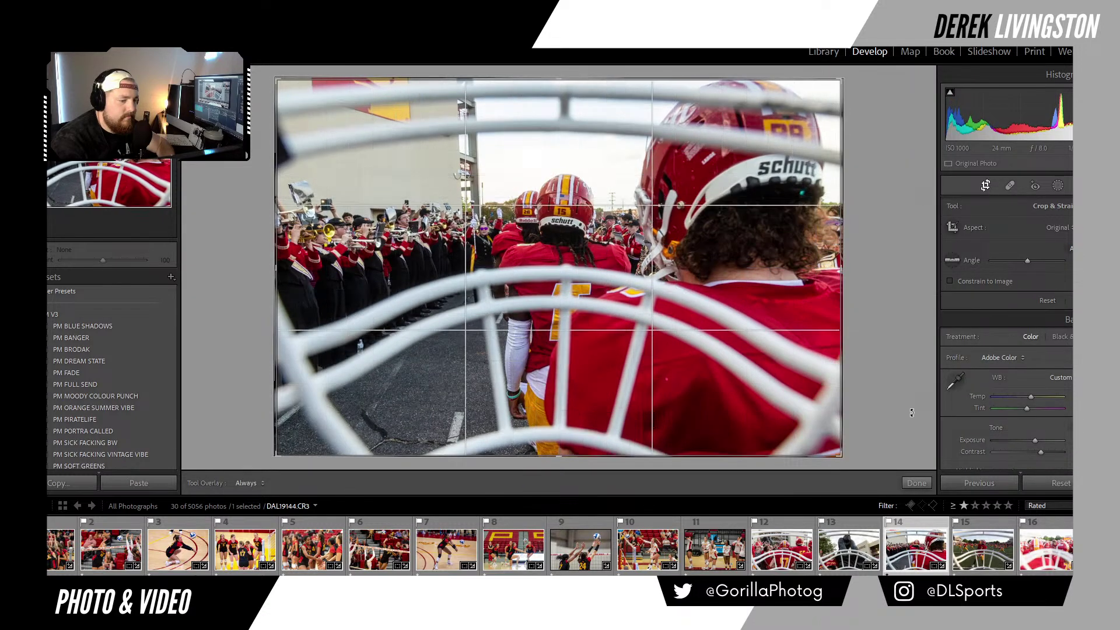
left_click(917, 484)
left_click_drag(1014, 365, 957, 359)
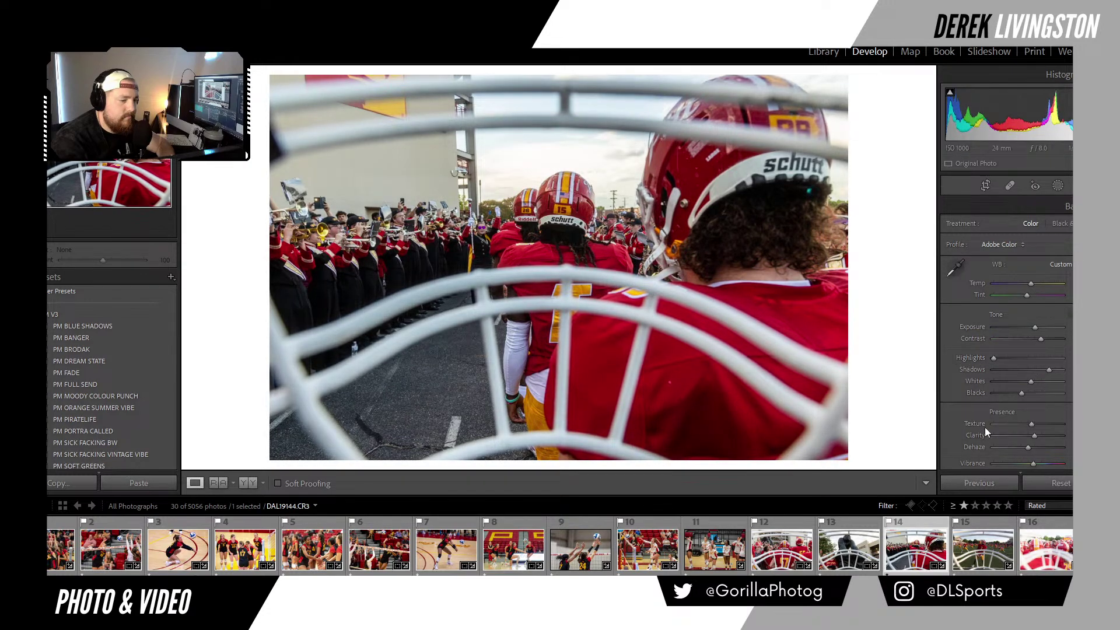
mouse_move(1033, 380)
left_mouse_down()
mouse_move(1043, 383)
mouse_move(1027, 384)
left_mouse_up()
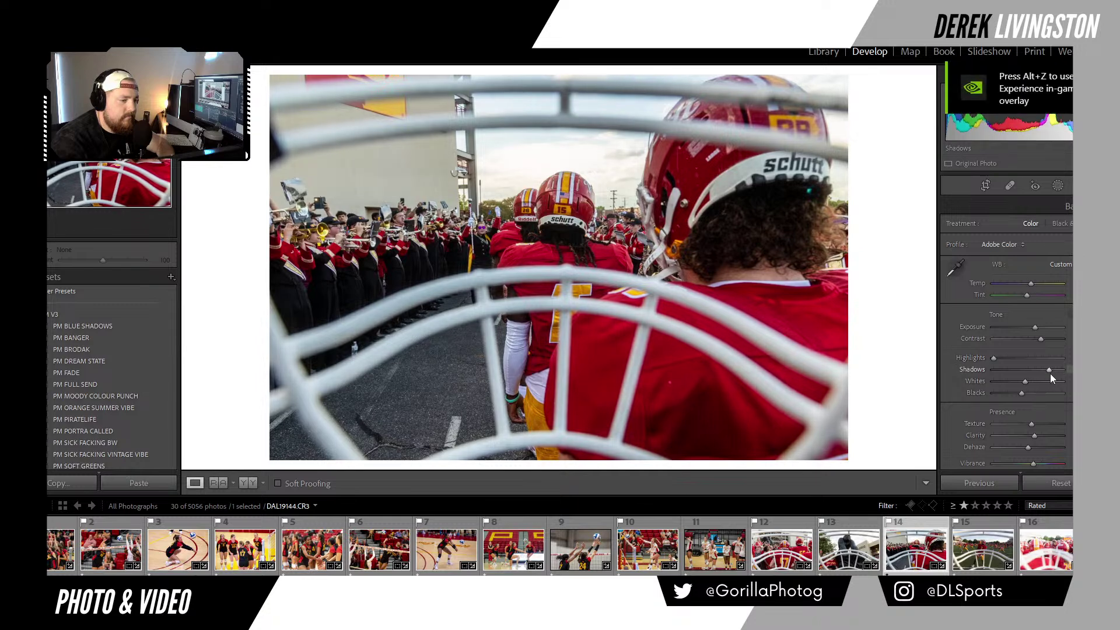
scroll(1034, 328, "up", 2)
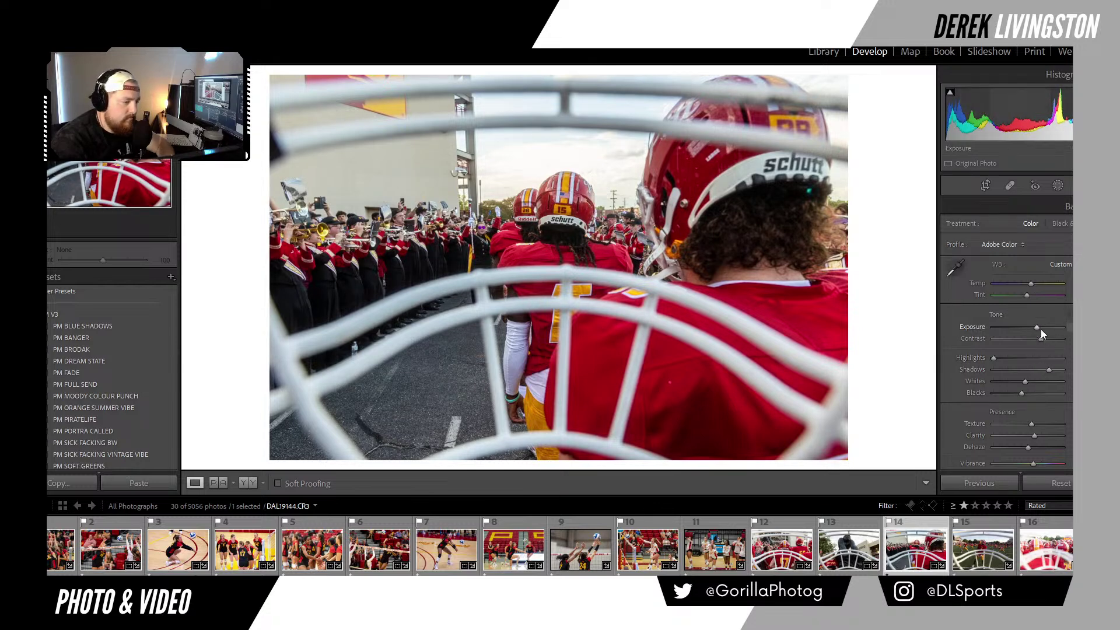
scroll(1039, 327, "up", 1)
Auto-tone the field warm-up photo DAL19214.CR3 and slightly raise its temperature, exposure, shadows, texture and clarity.
left_click(982, 536)
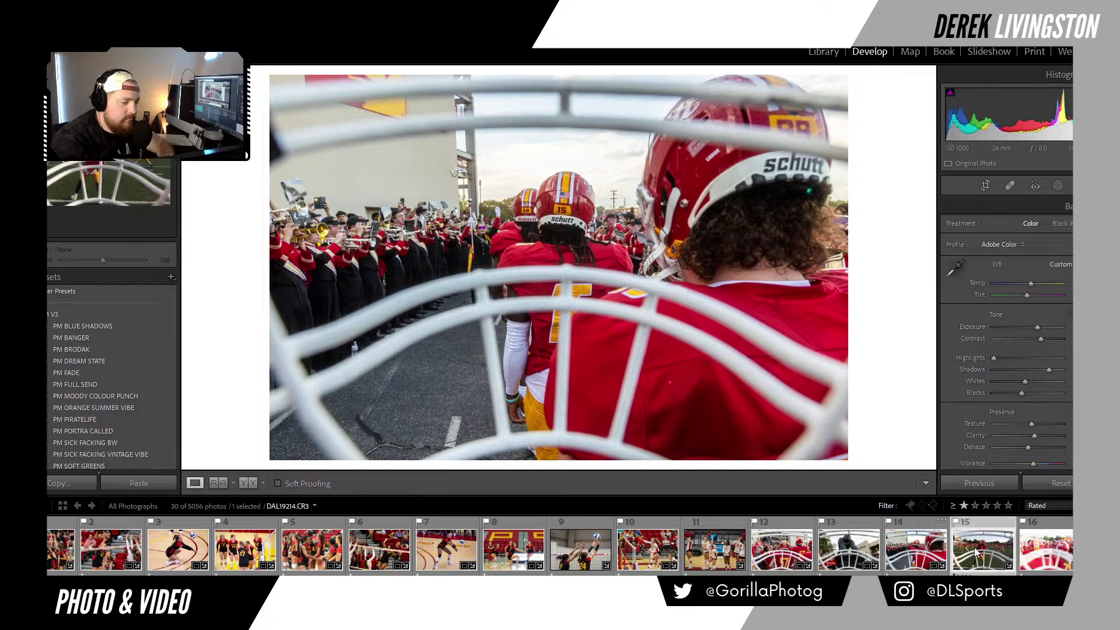
left_click(995, 483)
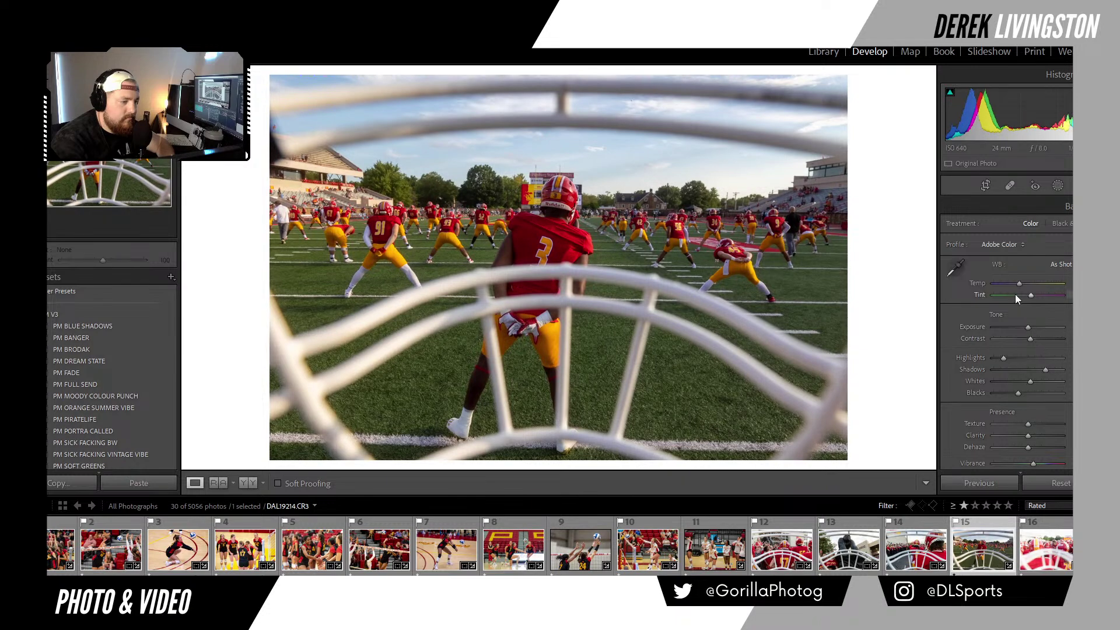
scroll(1019, 282, "up", 1)
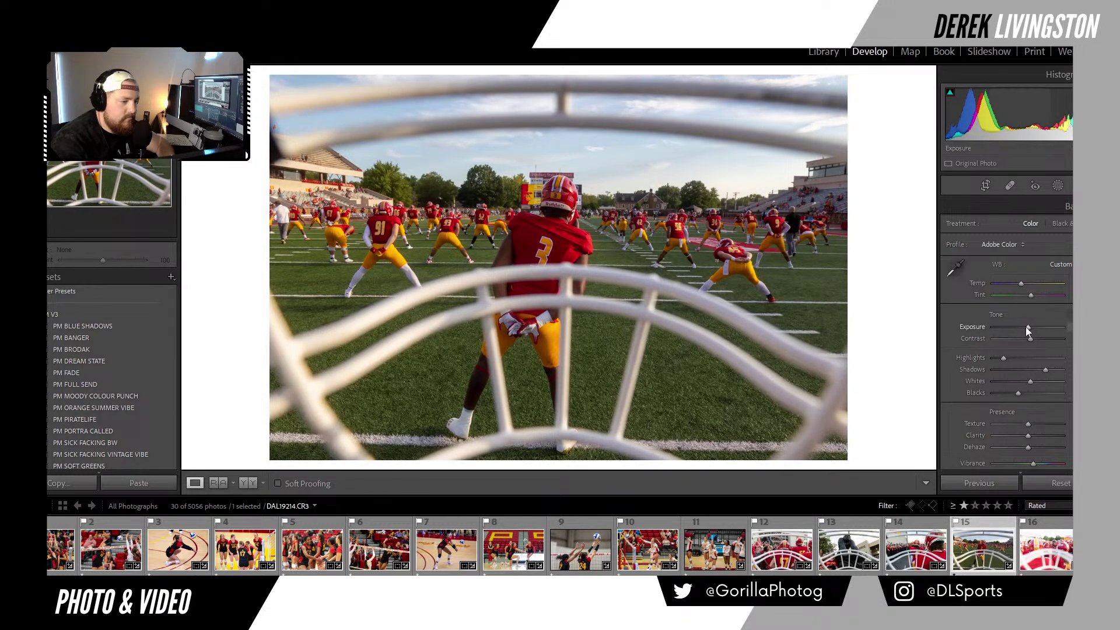
scroll(1027, 328, "up", 2)
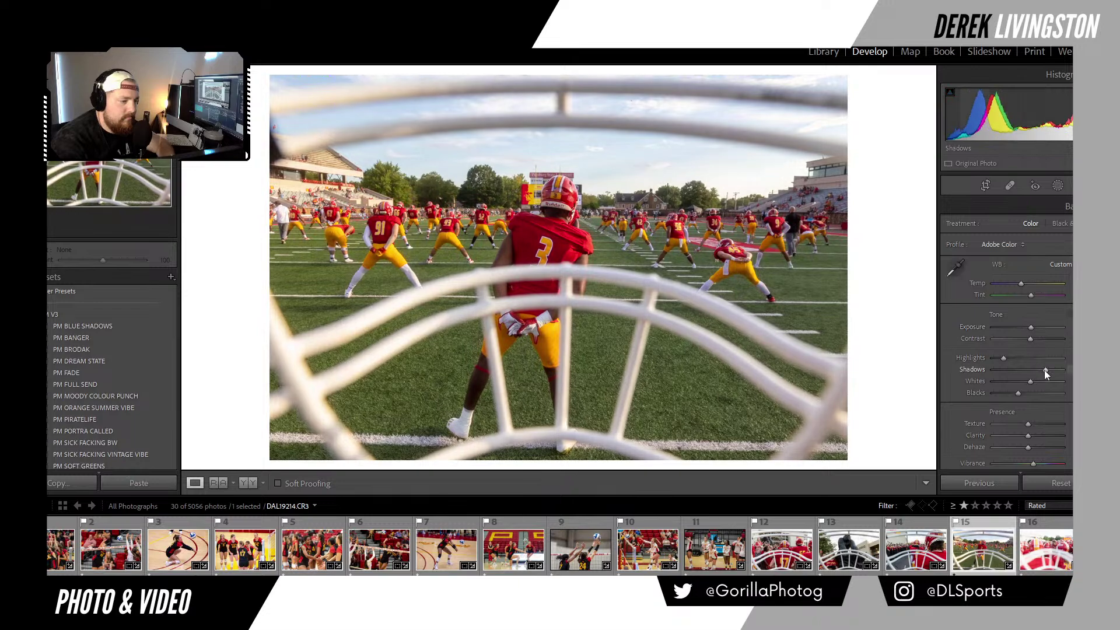
scroll(1044, 370, "up", 2)
scroll(1026, 424, "up", 2)
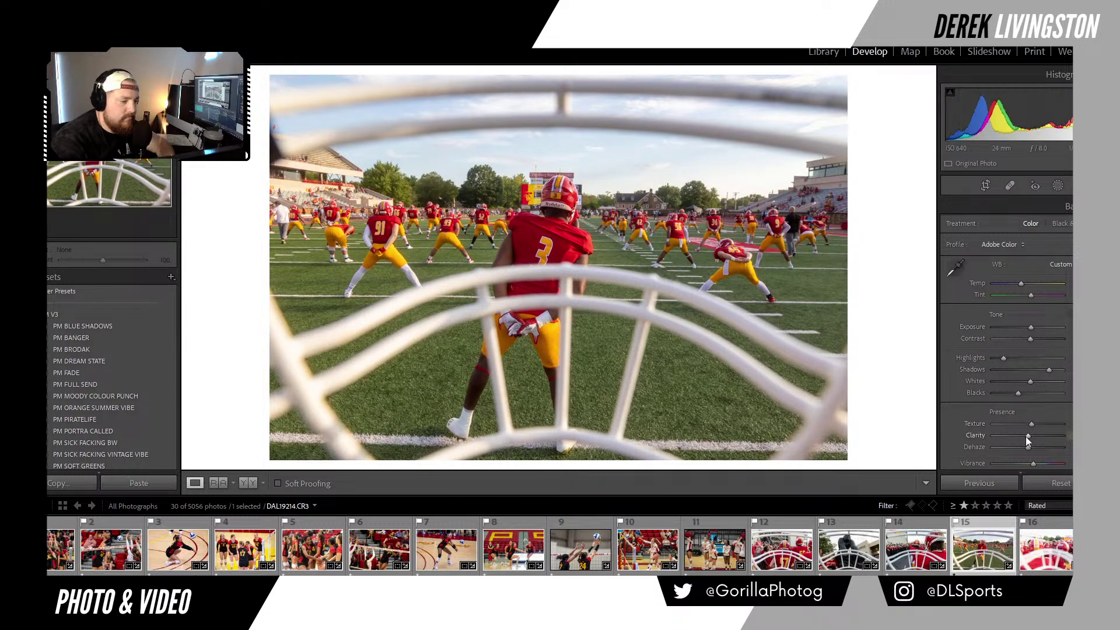
scroll(1027, 437, "up", 3)
left_click(560, 192)
left_click(559, 192)
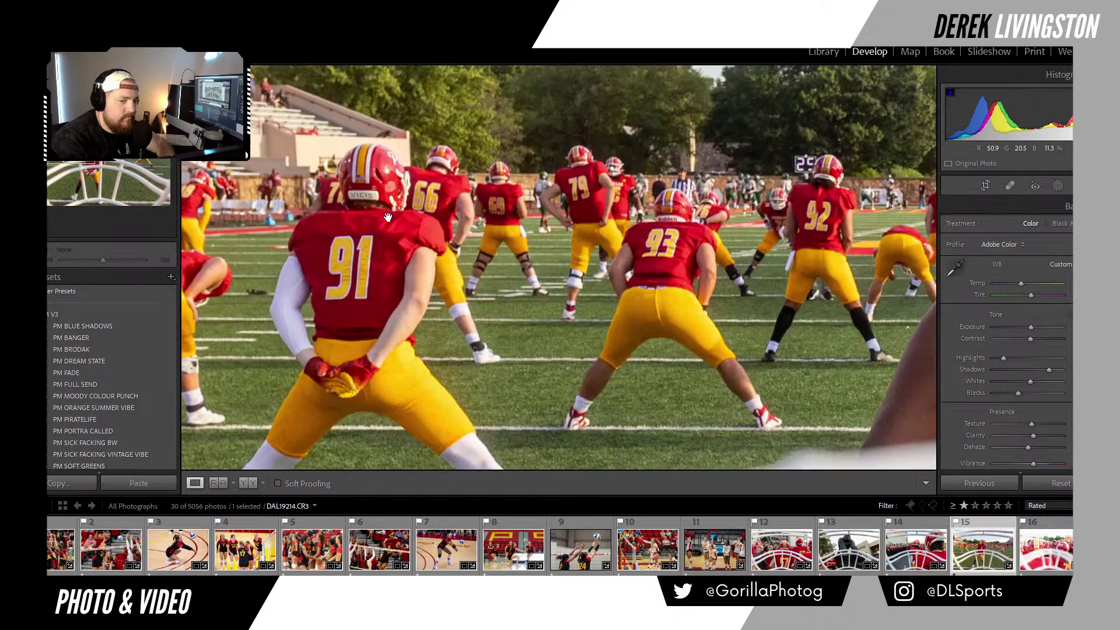
left_click(388, 217)
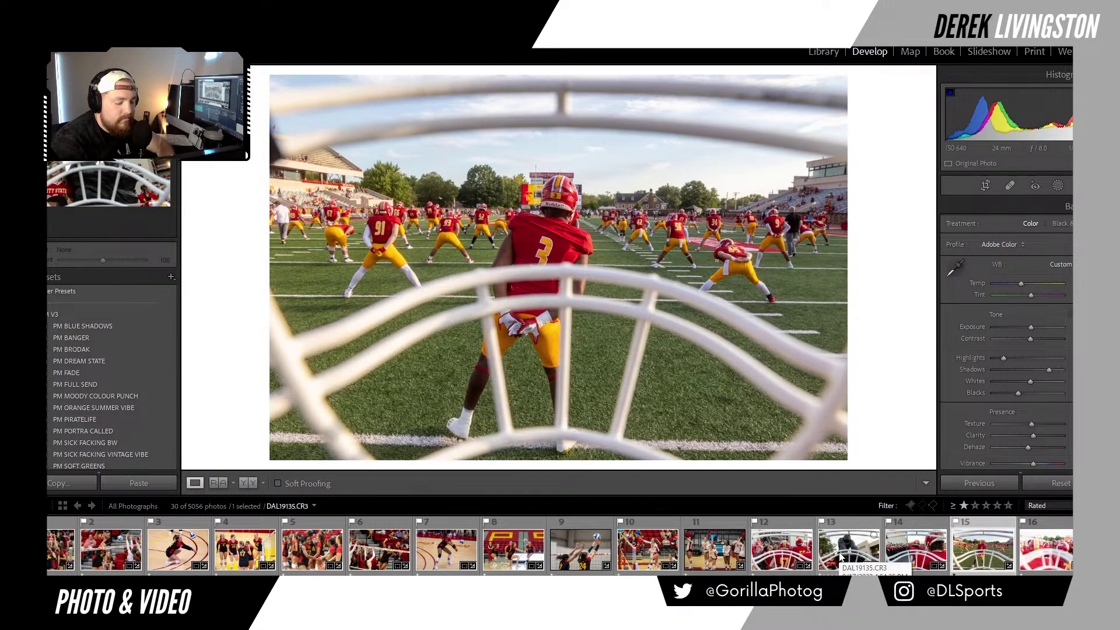
Auto-tone the team huddle photo DAL19263.CR3 and slightly raise its exposure, clarity and texture.
left_click(843, 557)
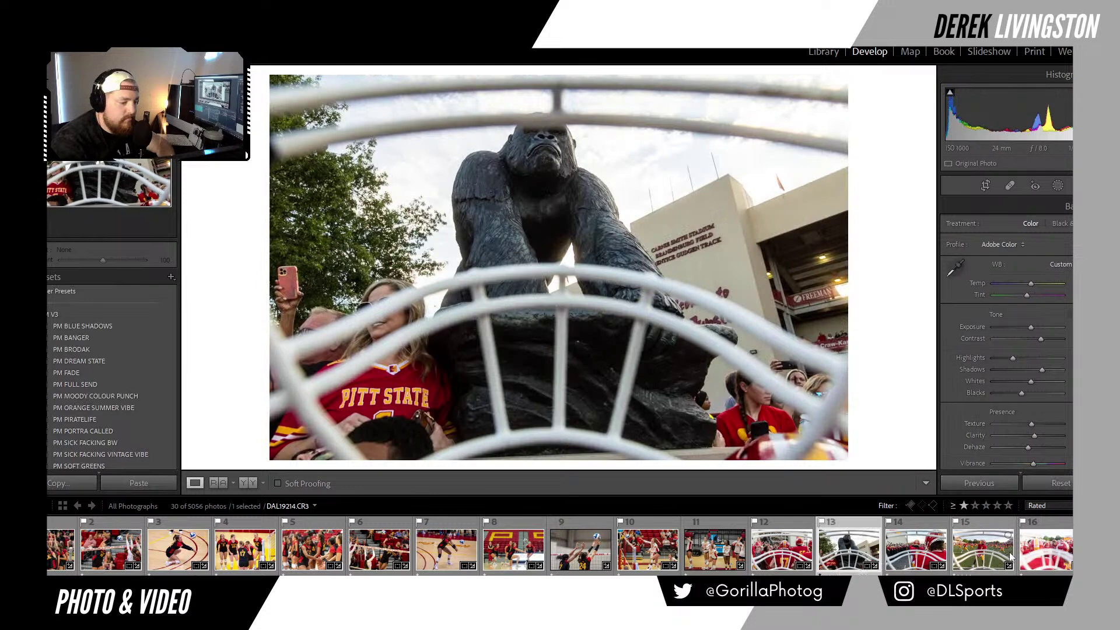
left_click(1045, 549)
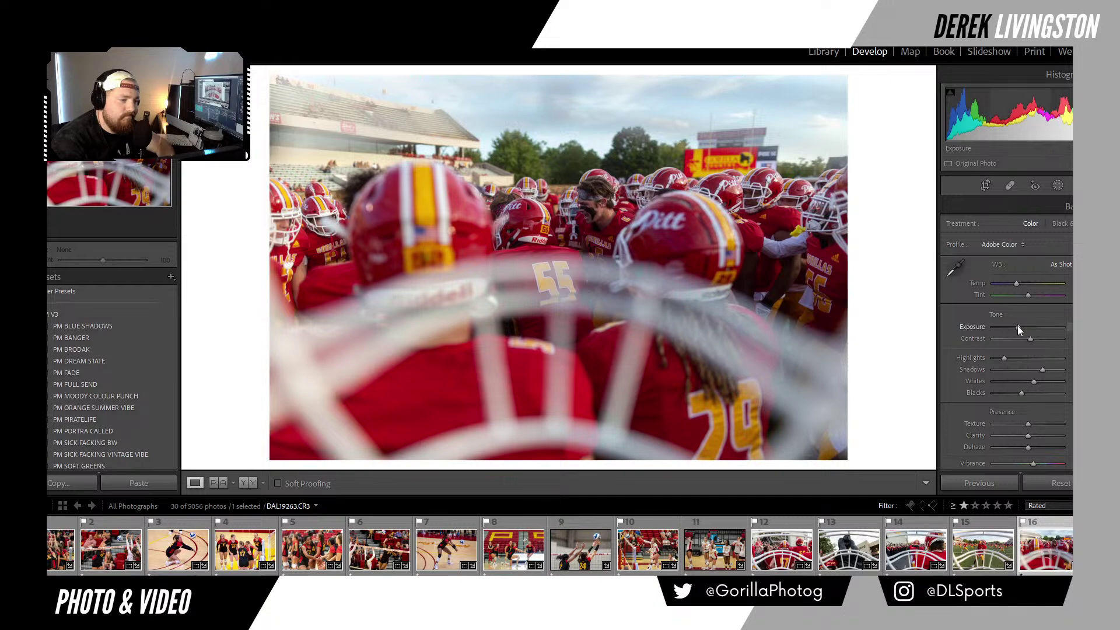
scroll(1018, 327, "up", 3)
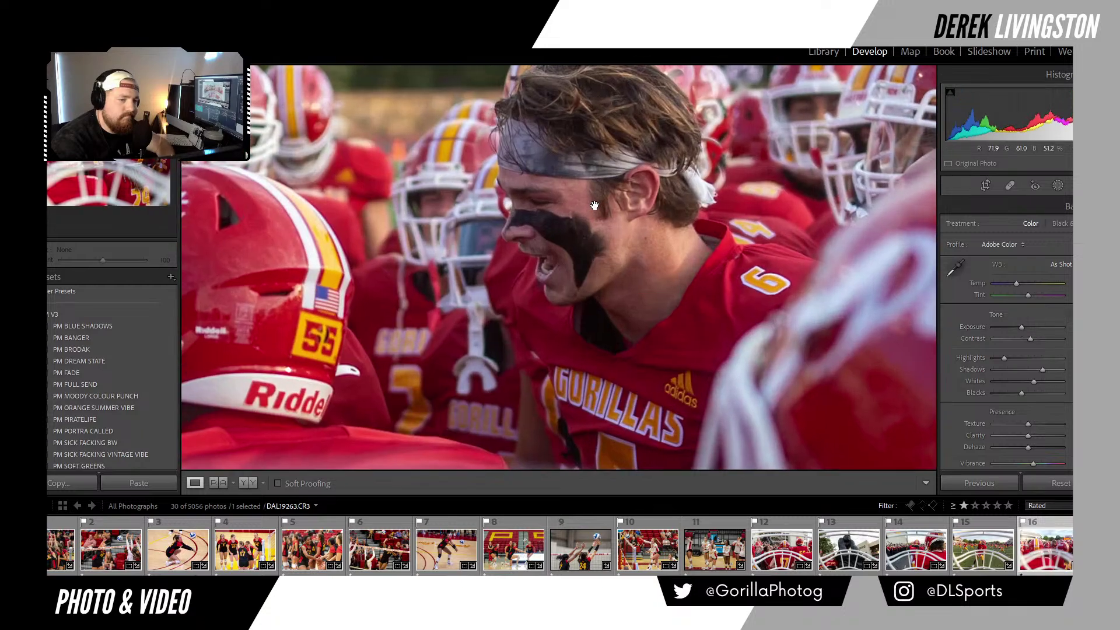
left_click(594, 205)
left_click(590, 201)
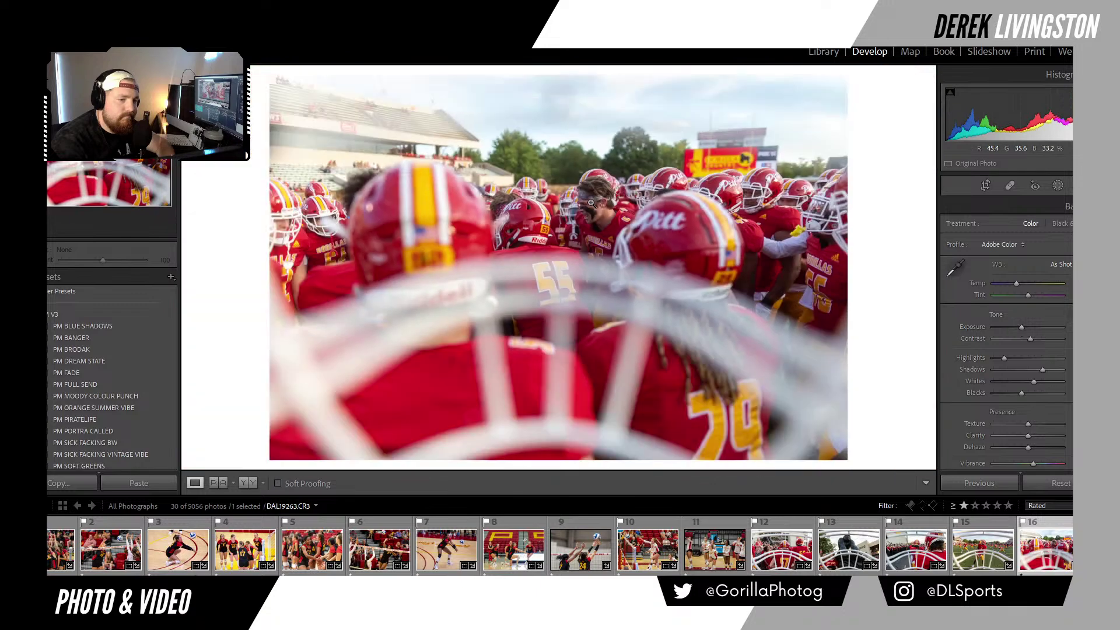
left_click(530, 203)
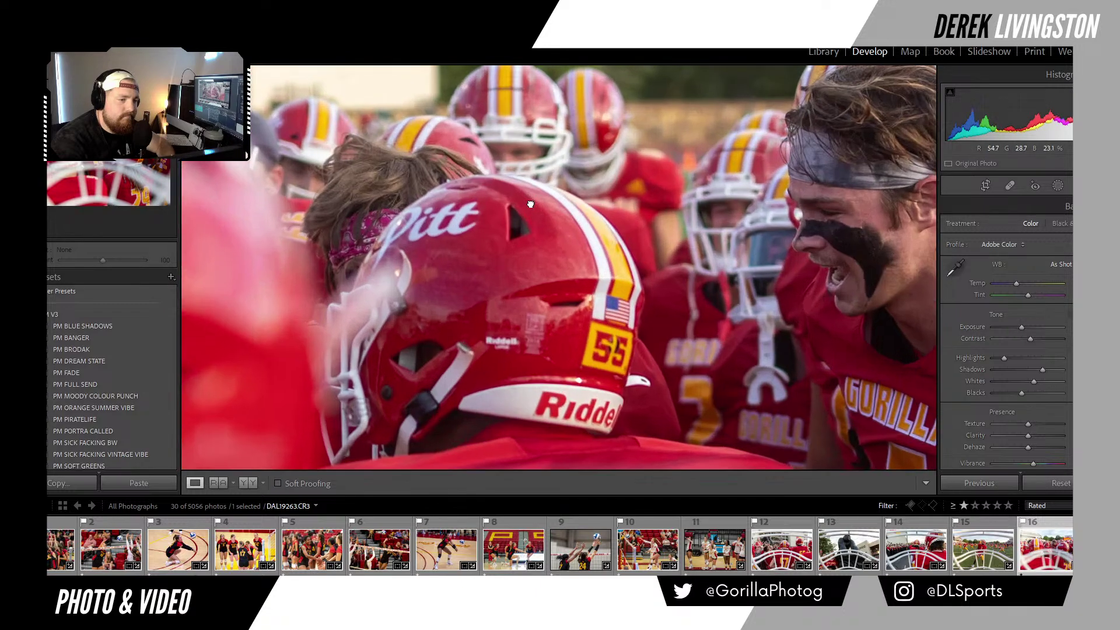
left_click(530, 204)
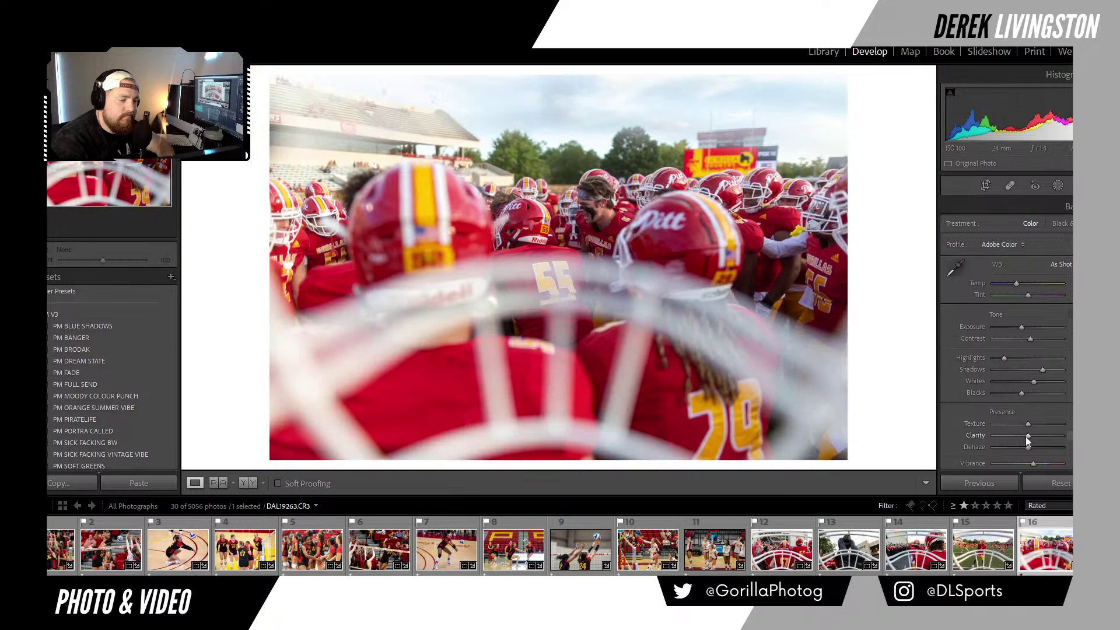
left_click_drag(1028, 437, 1031, 424)
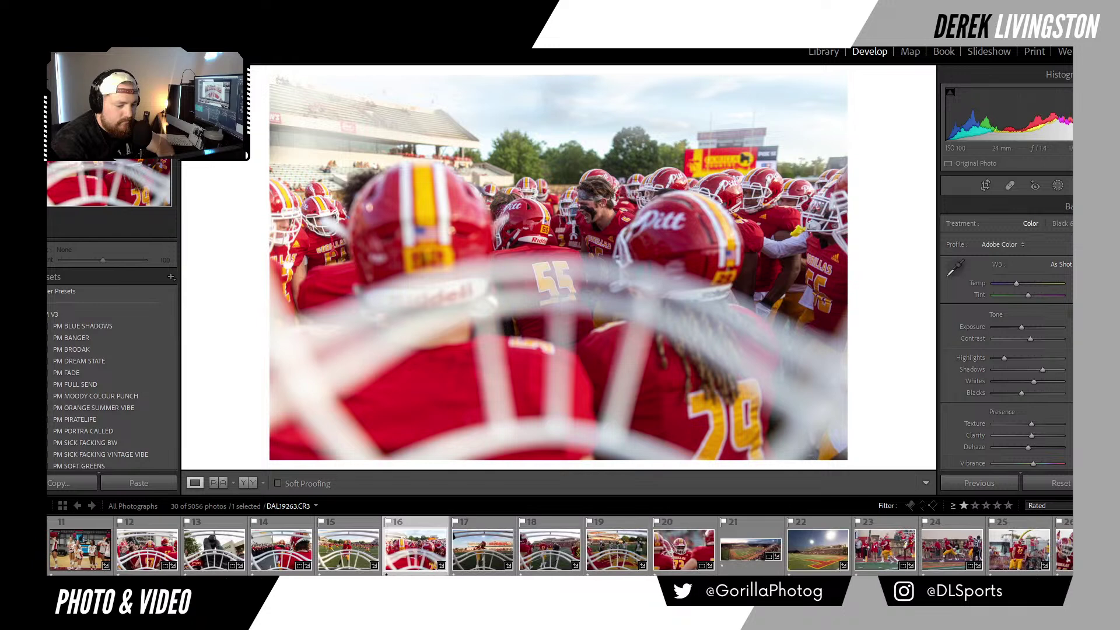
Auto-tone the warm-up photo DAL19388.CR3 and slightly raise its exposure, shadows, temperature and clarity, checking the helmet and stadium lights up close.
left_click(481, 563)
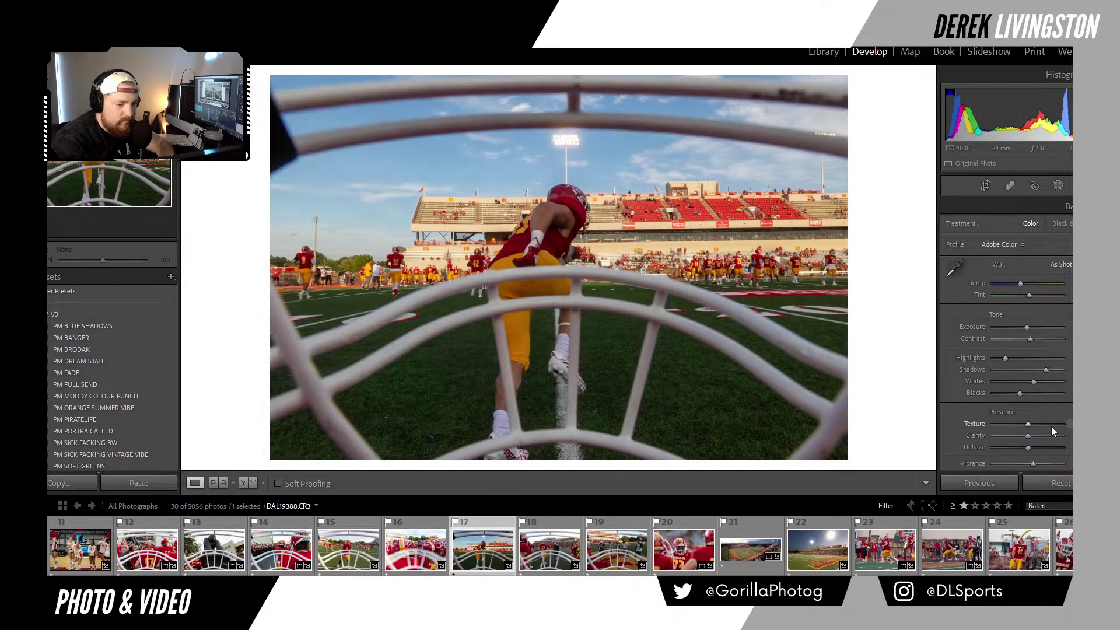
left_click(1030, 327)
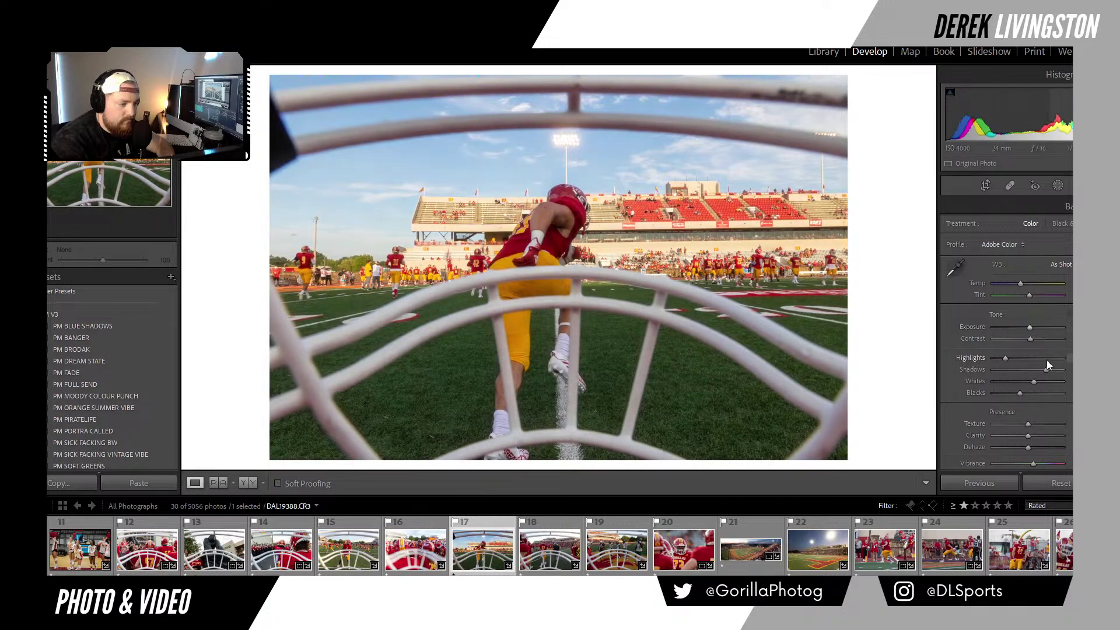
left_click_drag(1047, 369, 1055, 369)
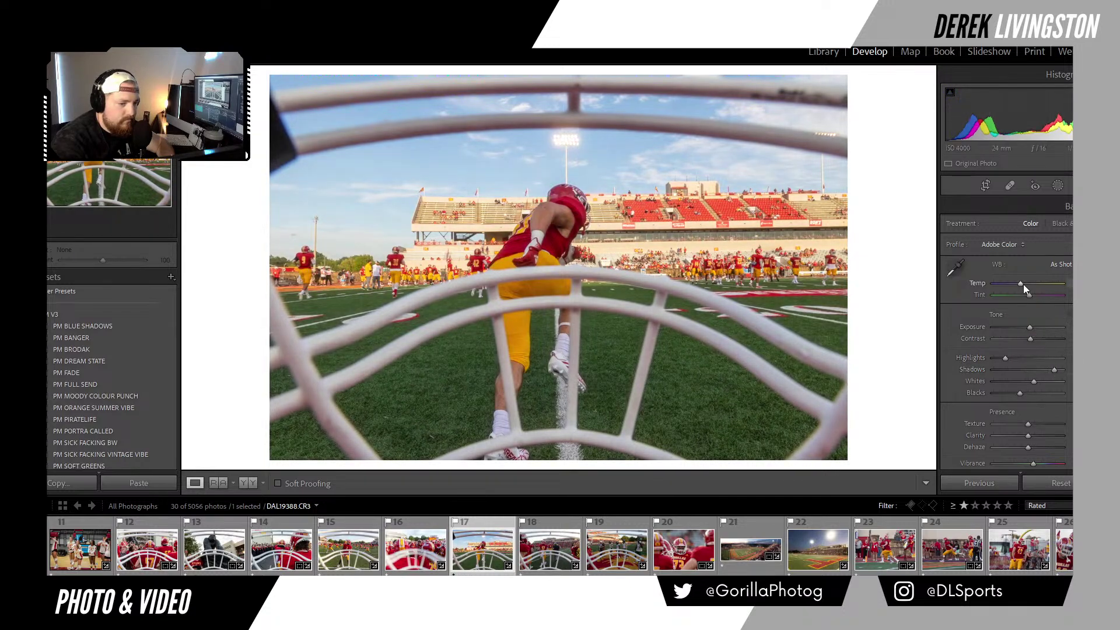
left_click_drag(1023, 285, 1028, 285)
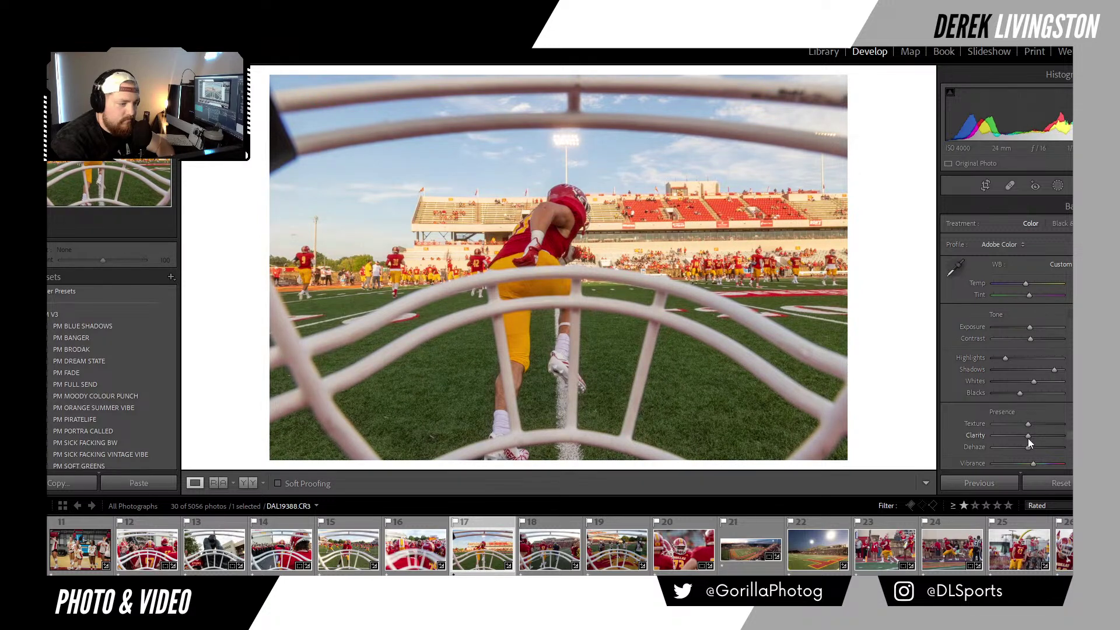
scroll(1029, 439, "up", 3)
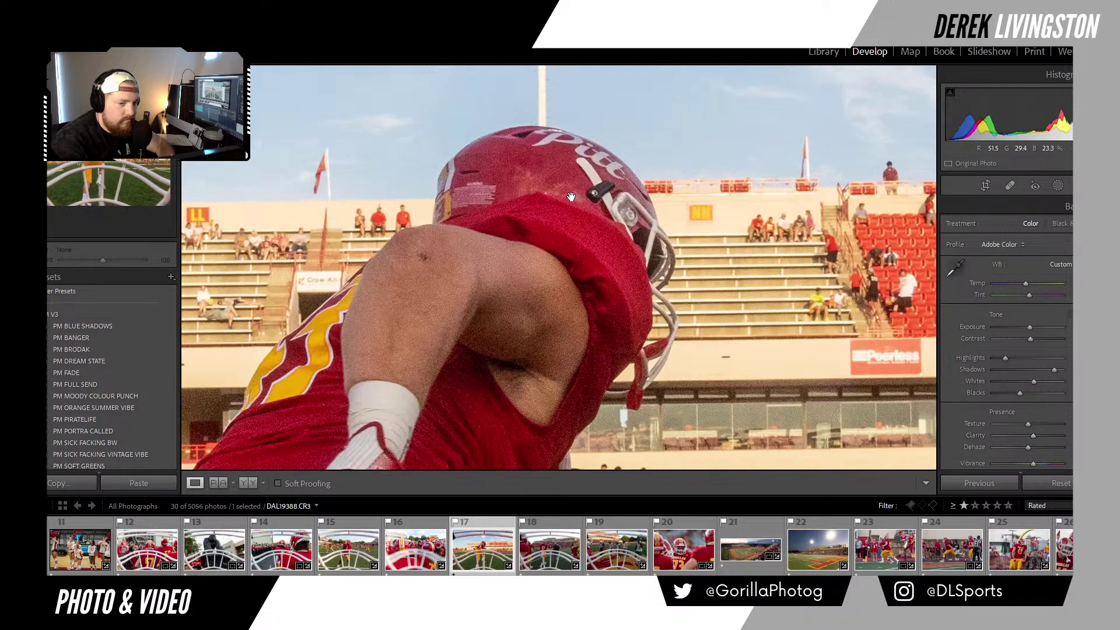
left_click(562, 190)
left_click(569, 196)
left_click(564, 131)
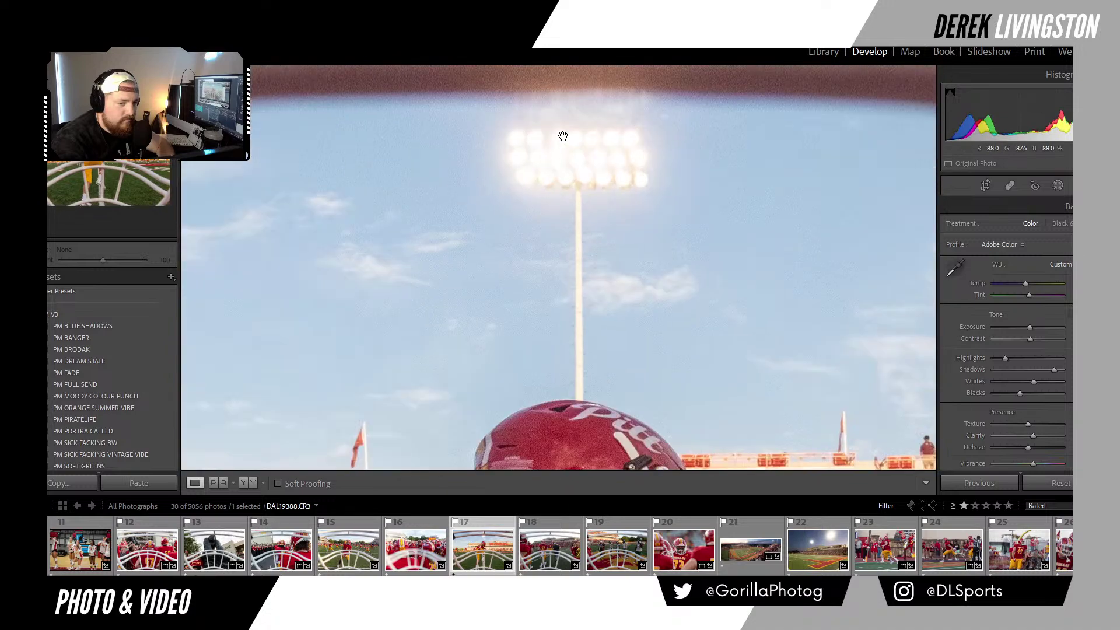
left_click(563, 132)
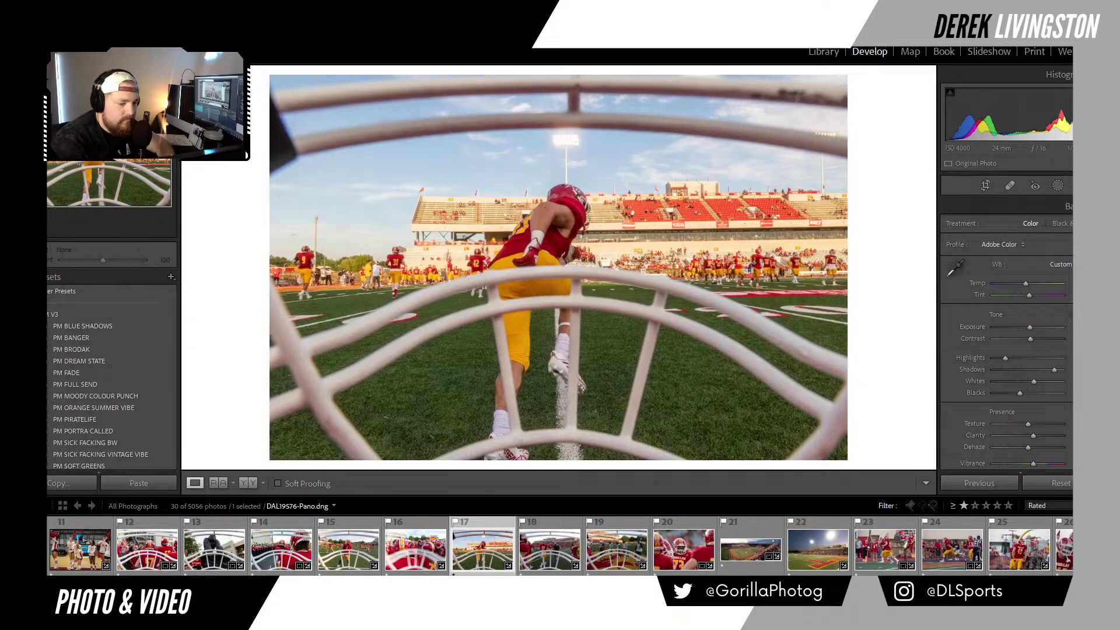
Auto-tone the team run-out photo DAL19443.CR3 and slightly raise its contrast.
left_click(547, 562)
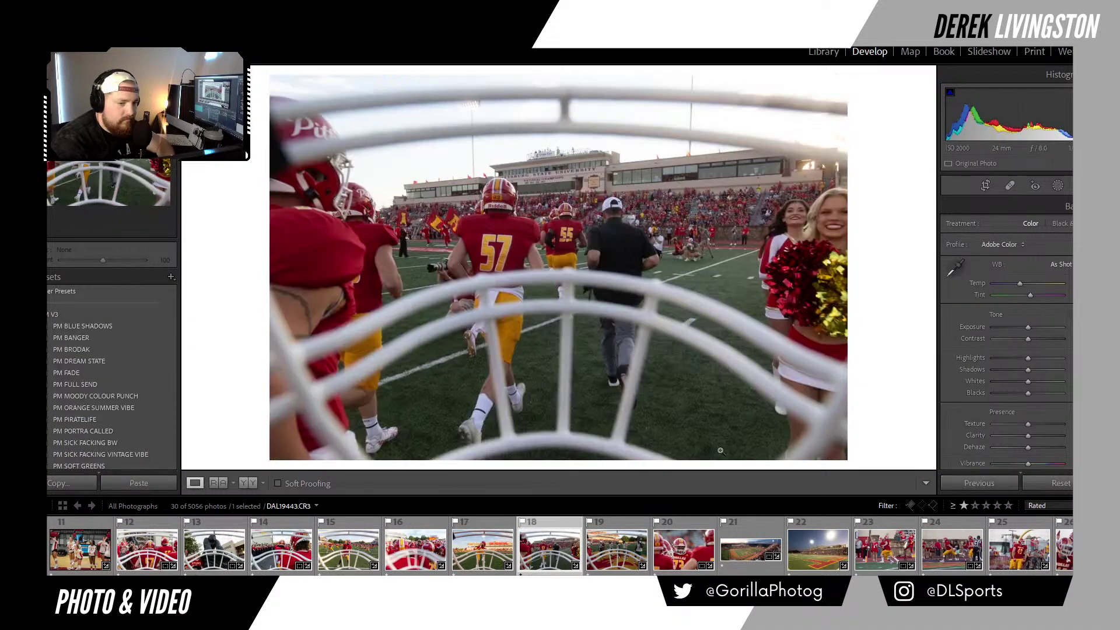
key("ctrl+u")
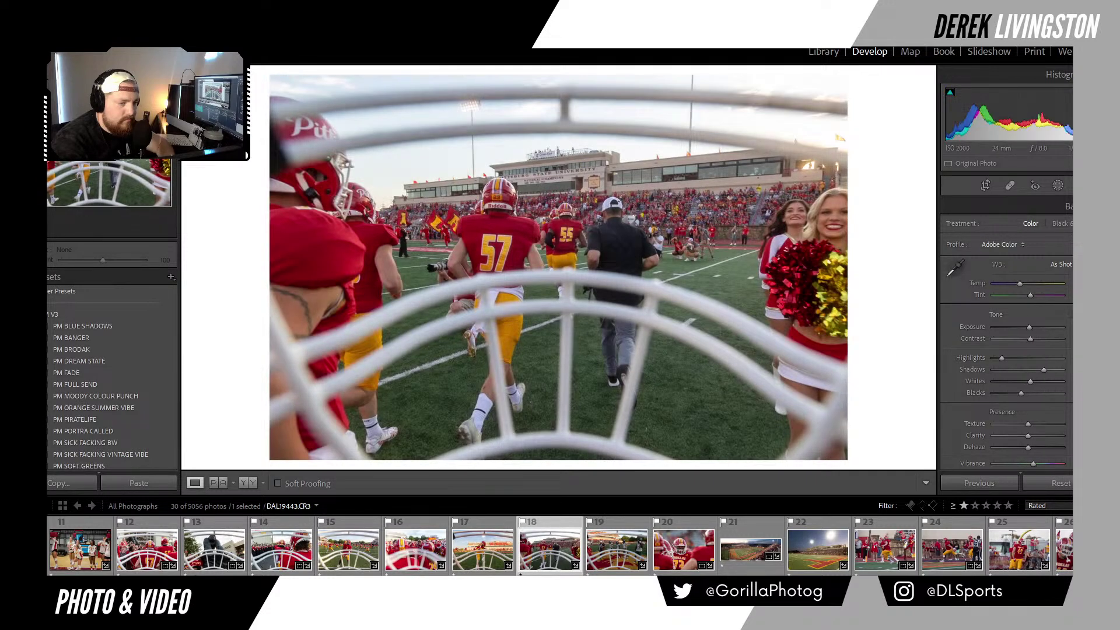
left_click(1033, 341)
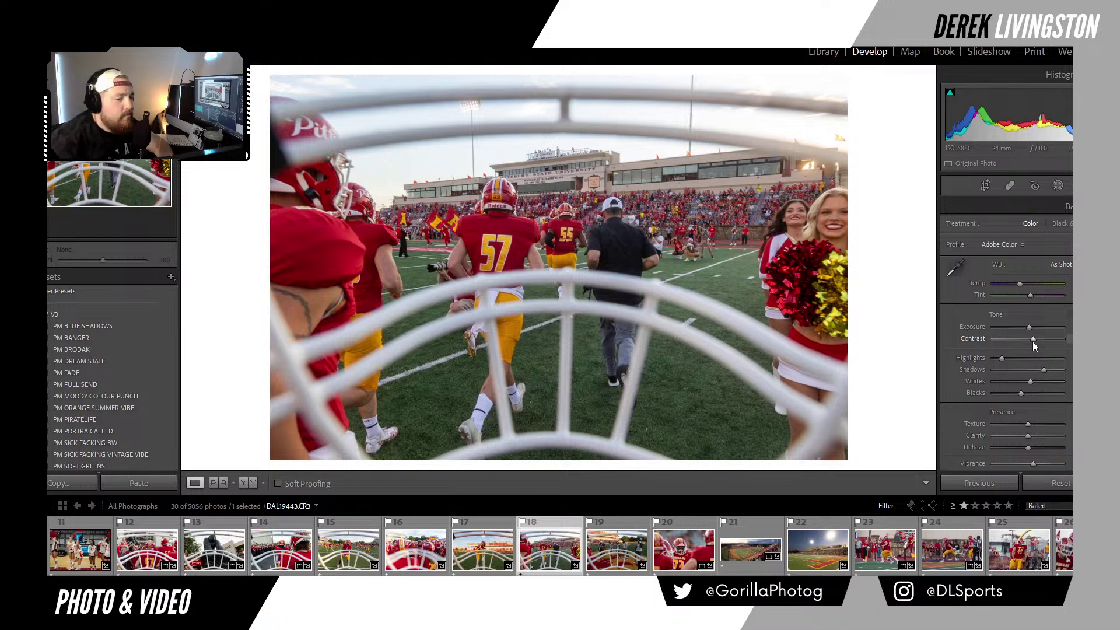
Open the line-of-scrimmage photo DLIV9826.CR3, inspect it up close and rotate its crop to level the scene.
left_click(76, 558)
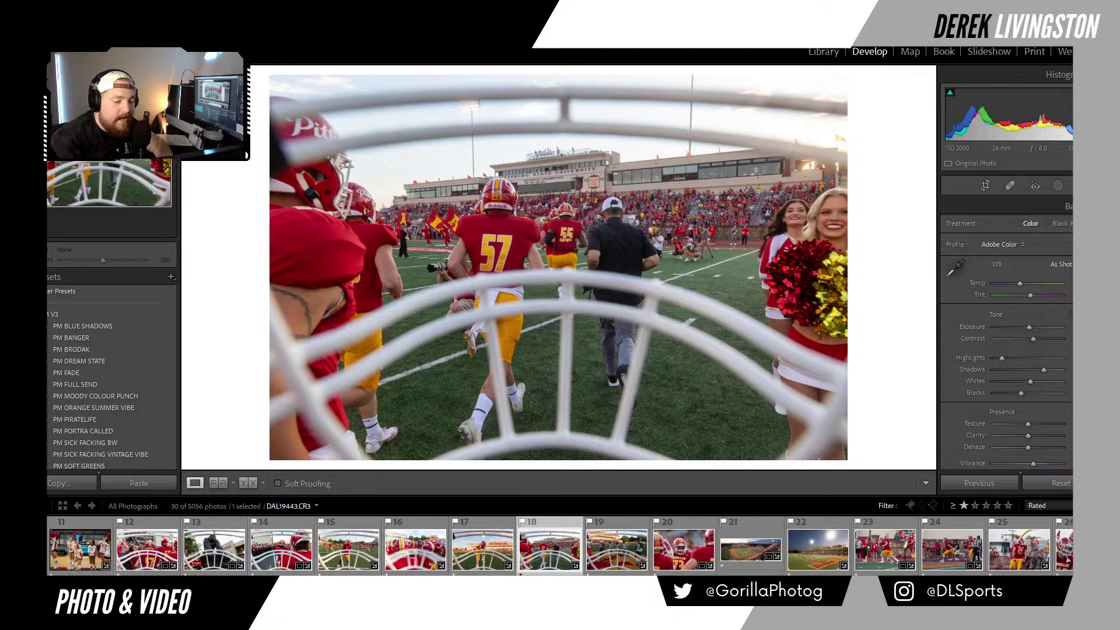
scroll(560, 549, "down", 4)
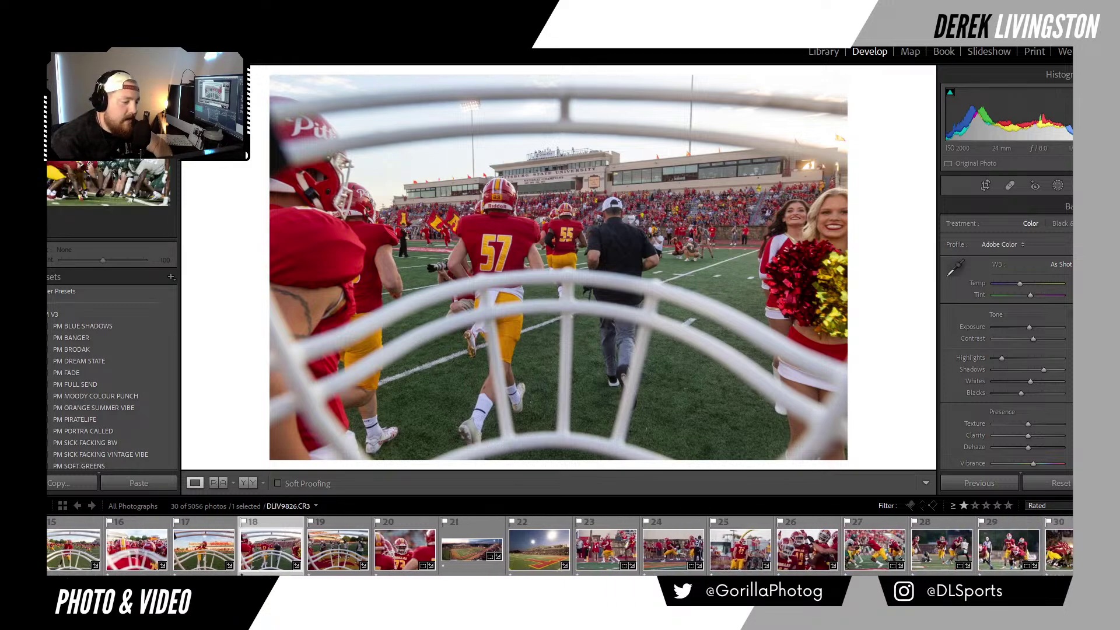
left_click(1059, 548)
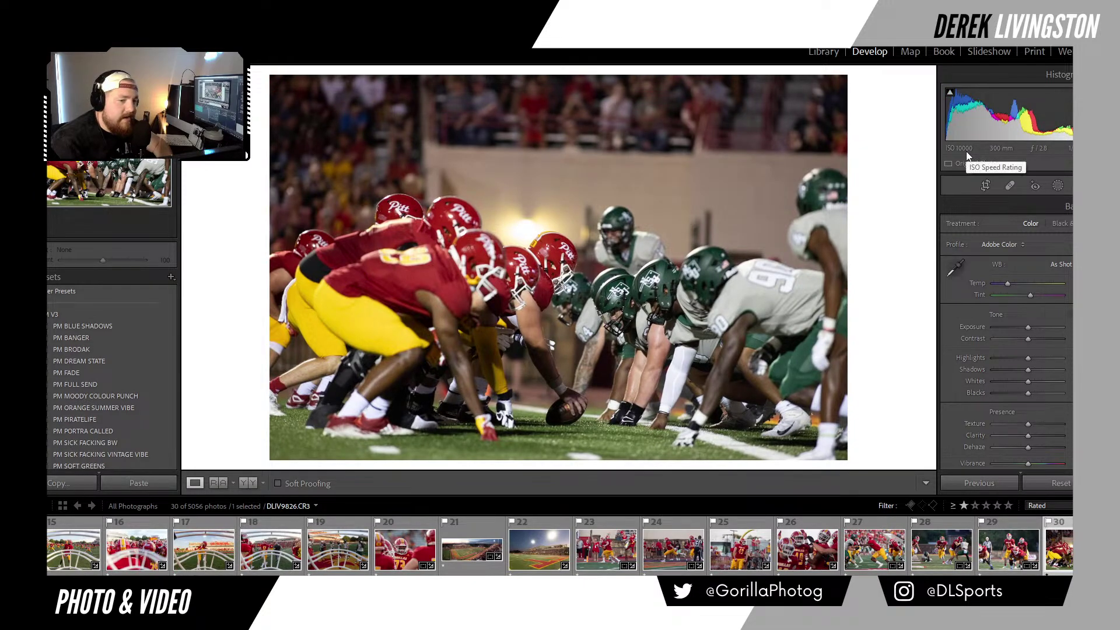
left_click(663, 257)
left_click_drag(664, 256, 525, 201)
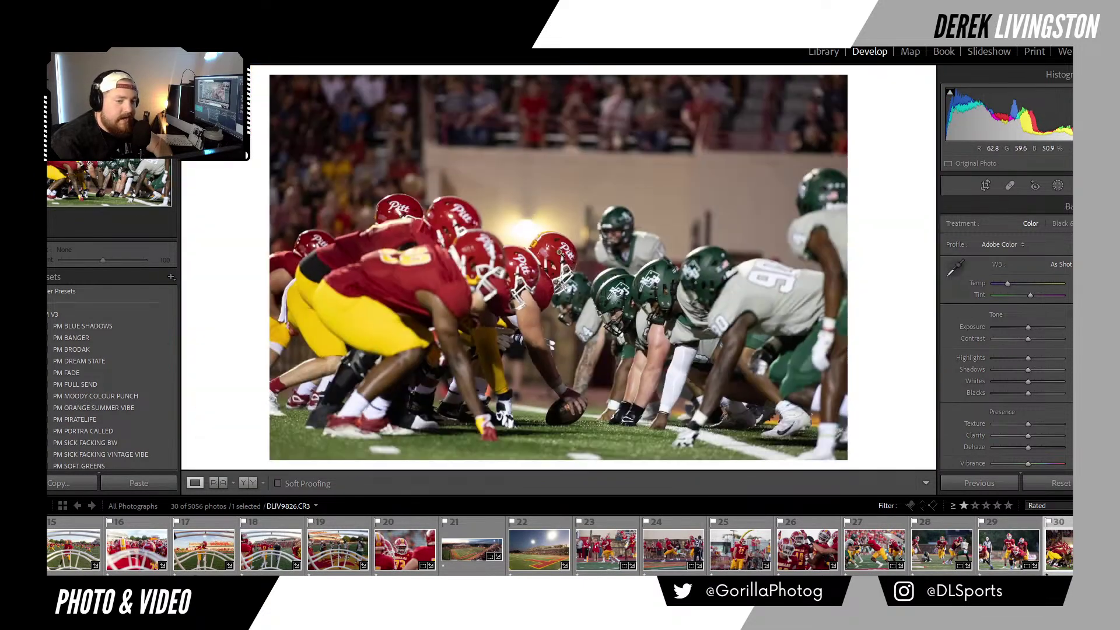
left_click(985, 186)
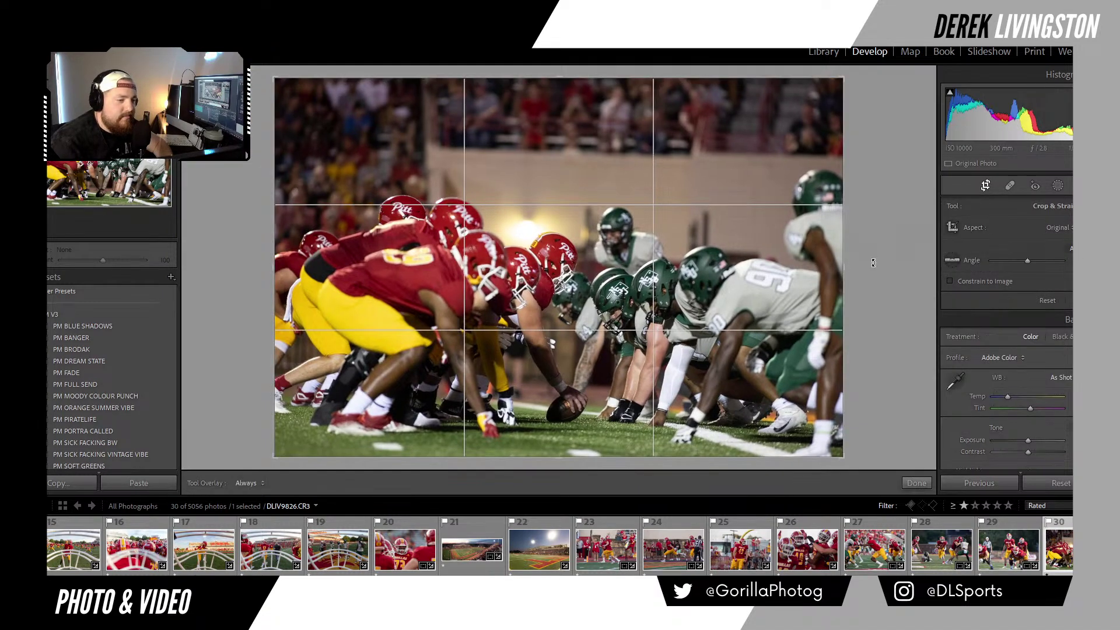
left_click_drag(875, 263, 874, 252)
key("Return")
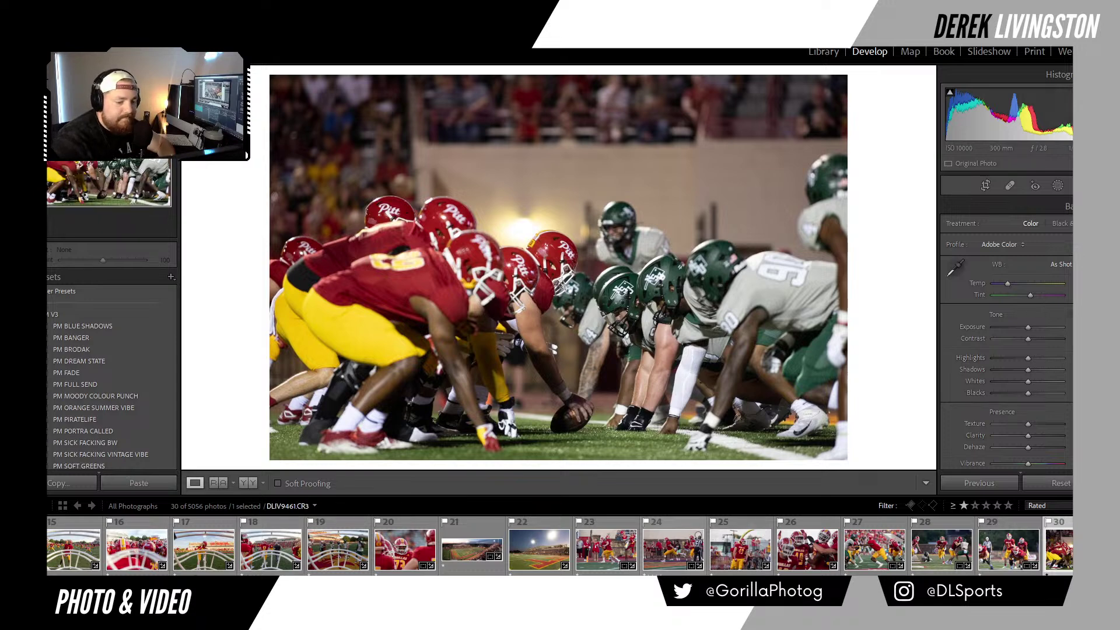
Return to the run-out photo DAL19443.CR3 and slightly raise its temperature, texture and clarity.
scroll(674, 549, "up", 3)
left_click(514, 551)
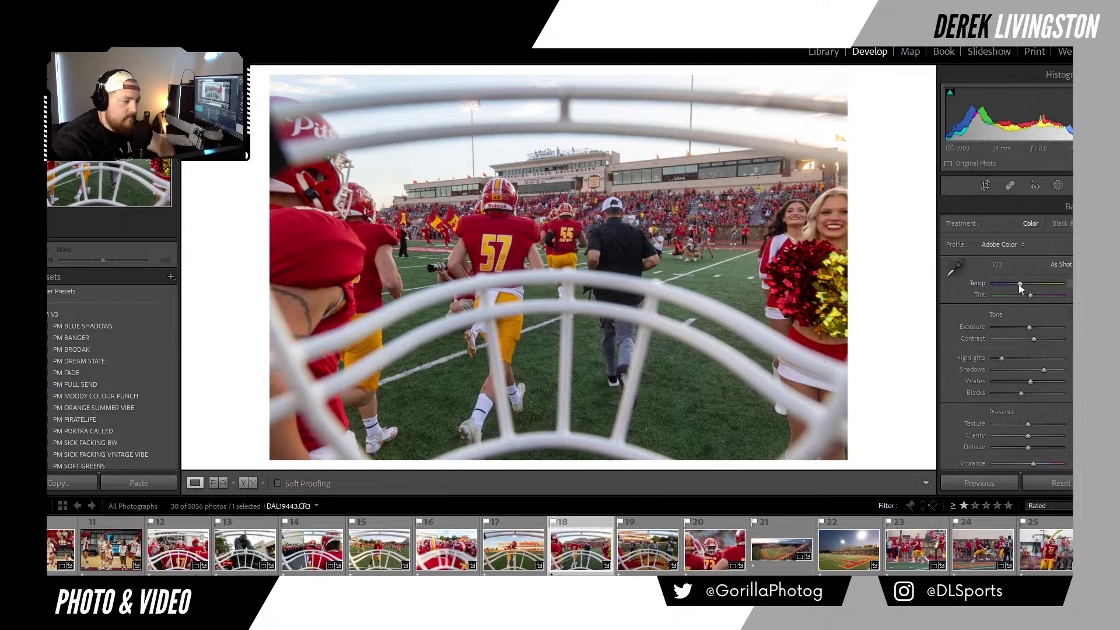
scroll(1020, 284, "up", 2)
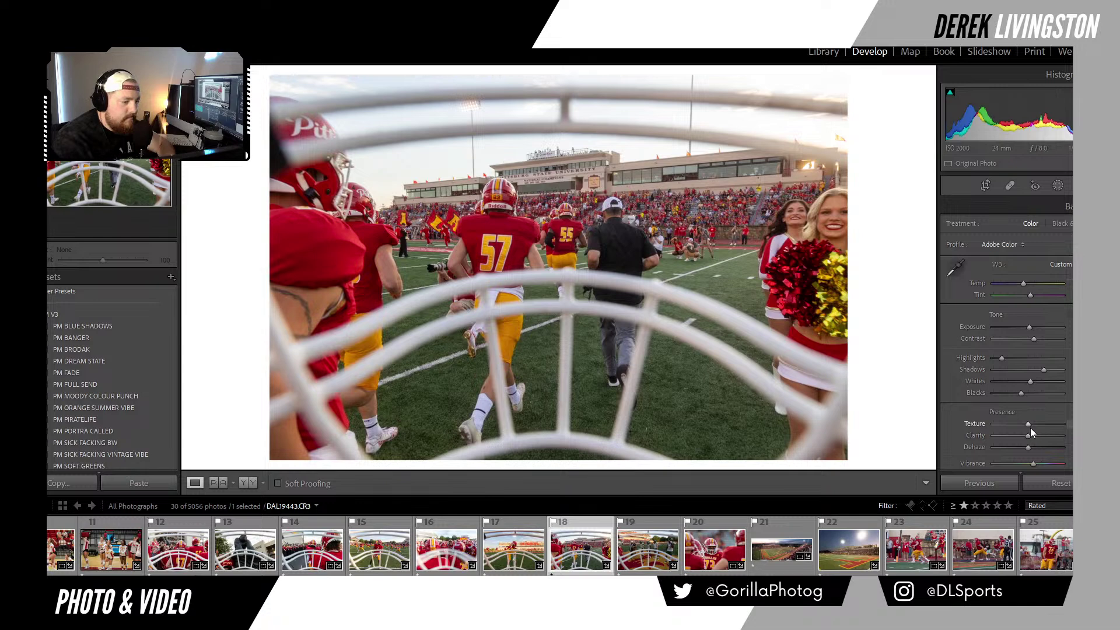
scroll(1031, 428, "up", 3)
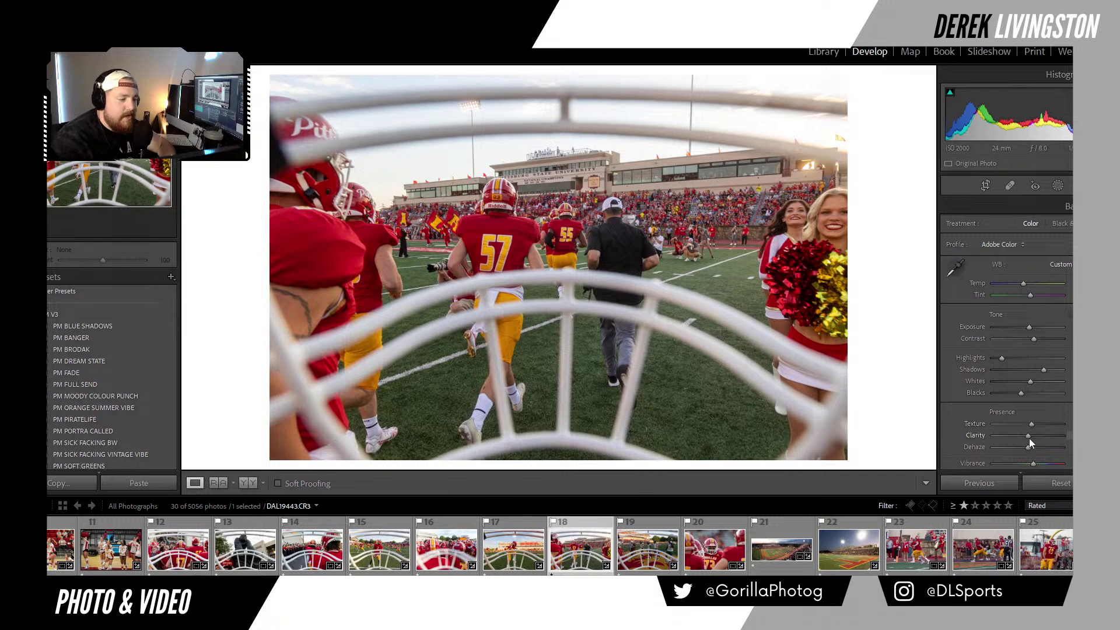
left_click_drag(1029, 435, 1032, 436)
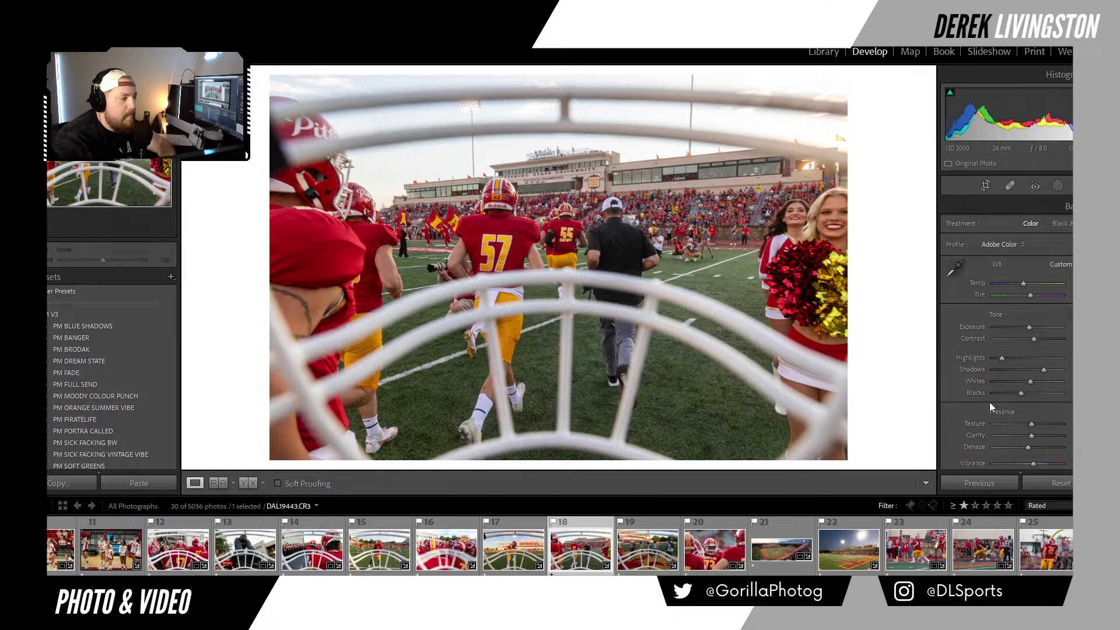
Bring the highlights of DAL19443.CR3 up slightly, lower its whites and raise its contrast further.
left_click(1010, 358)
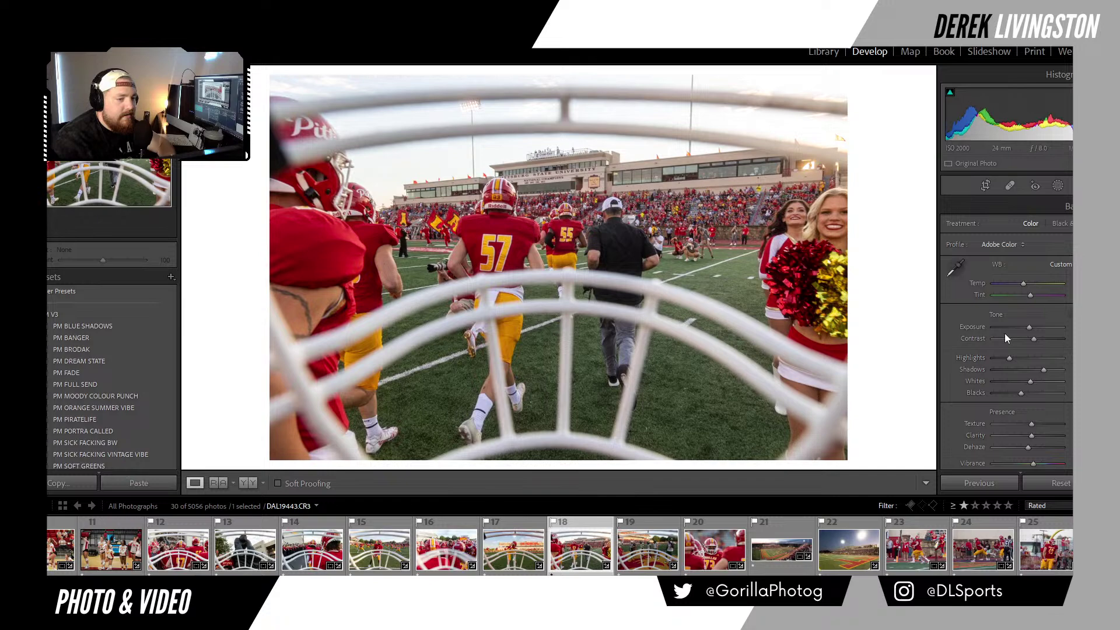
left_click(1026, 380)
left_click_drag(1027, 383, 1020, 382)
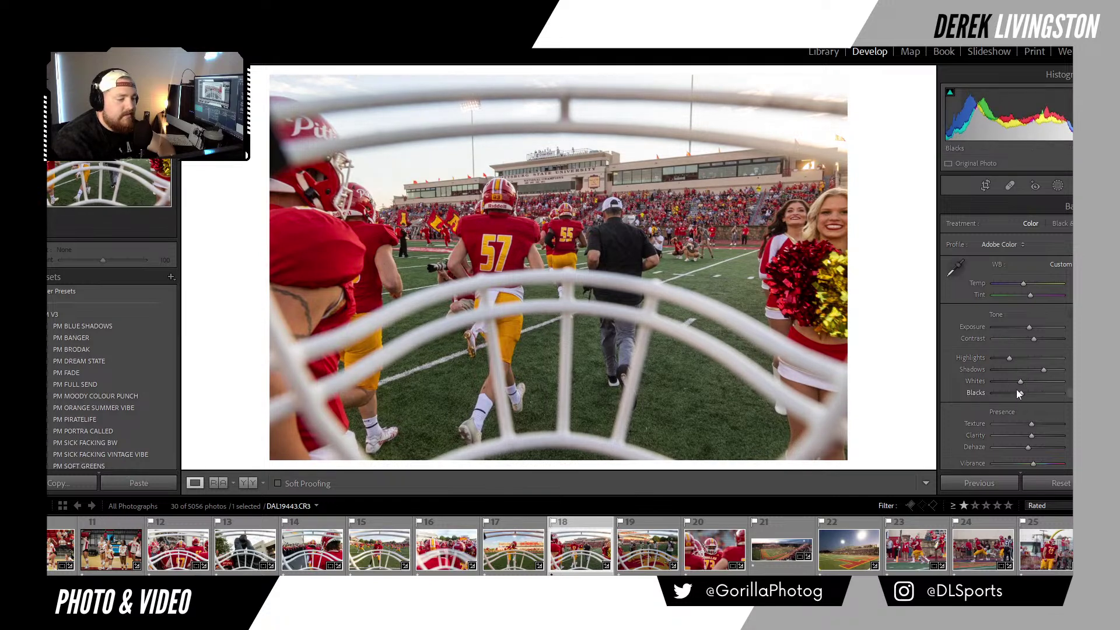
left_click(1036, 342)
scroll(1036, 341, "up", 2)
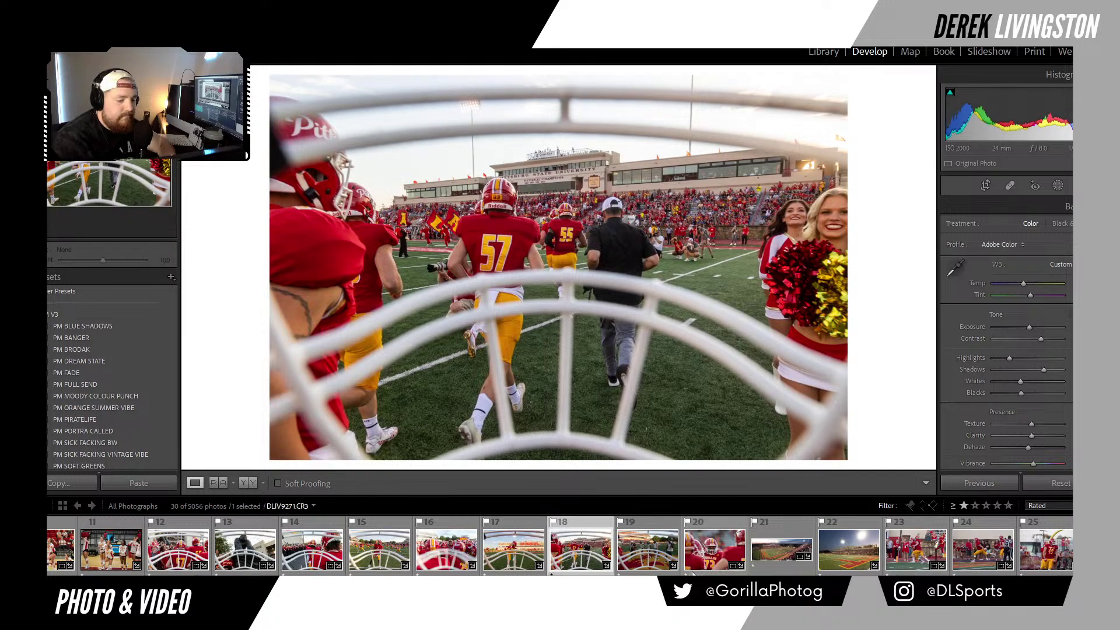
Auto-tone the midfield photo DAL19541.CR3 and slightly raise its contrast, clarity and exposure.
left_click(658, 560)
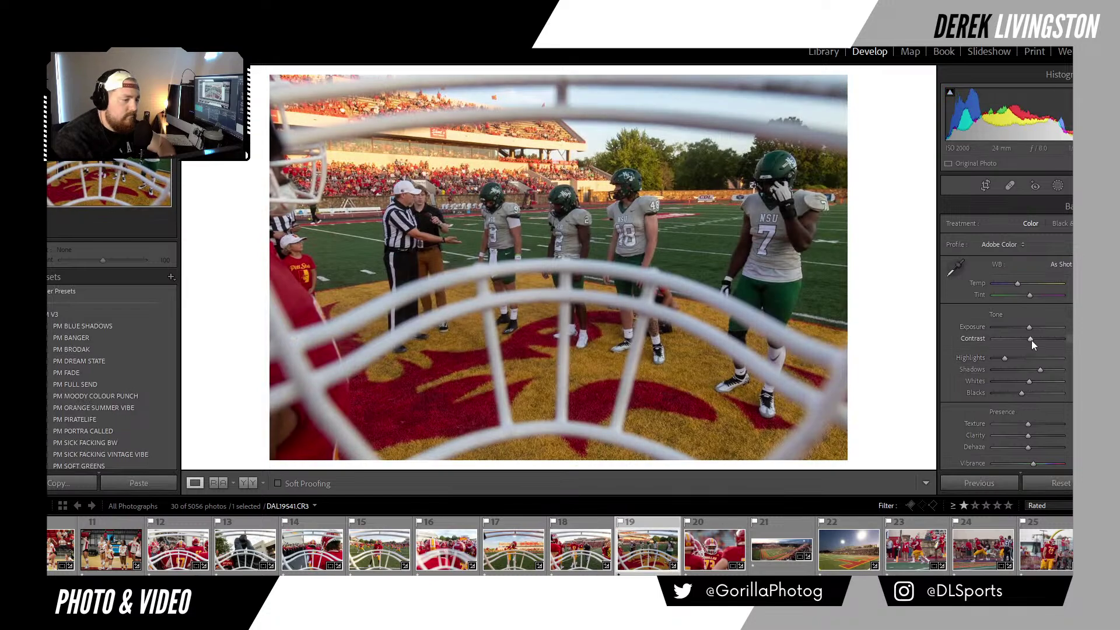
left_click_drag(1032, 340, 1038, 341)
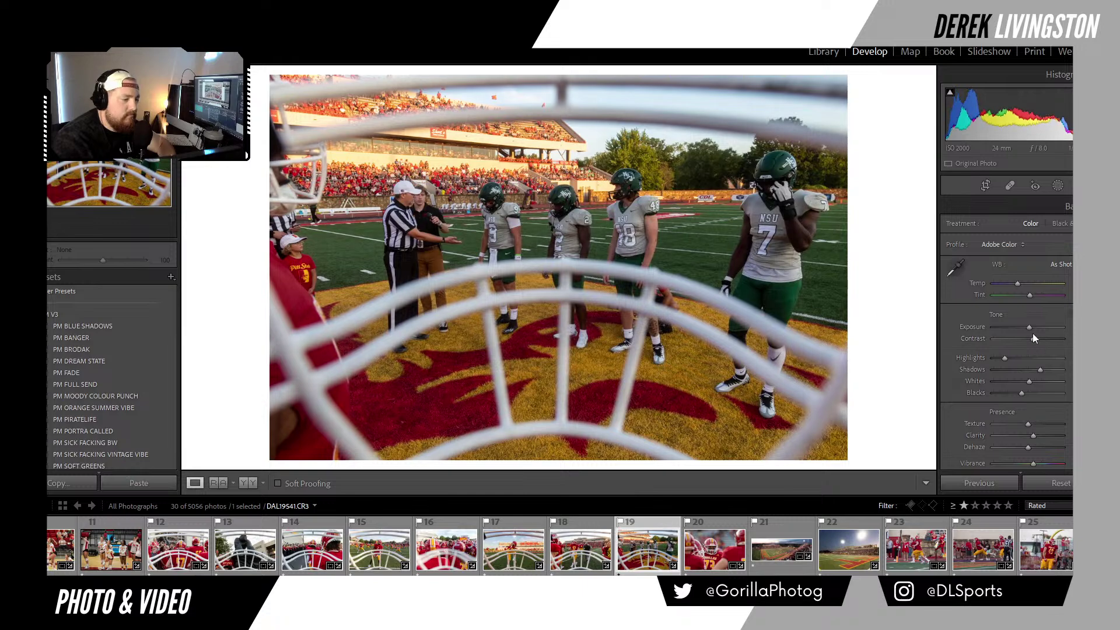
left_click_drag(1030, 328, 1032, 328)
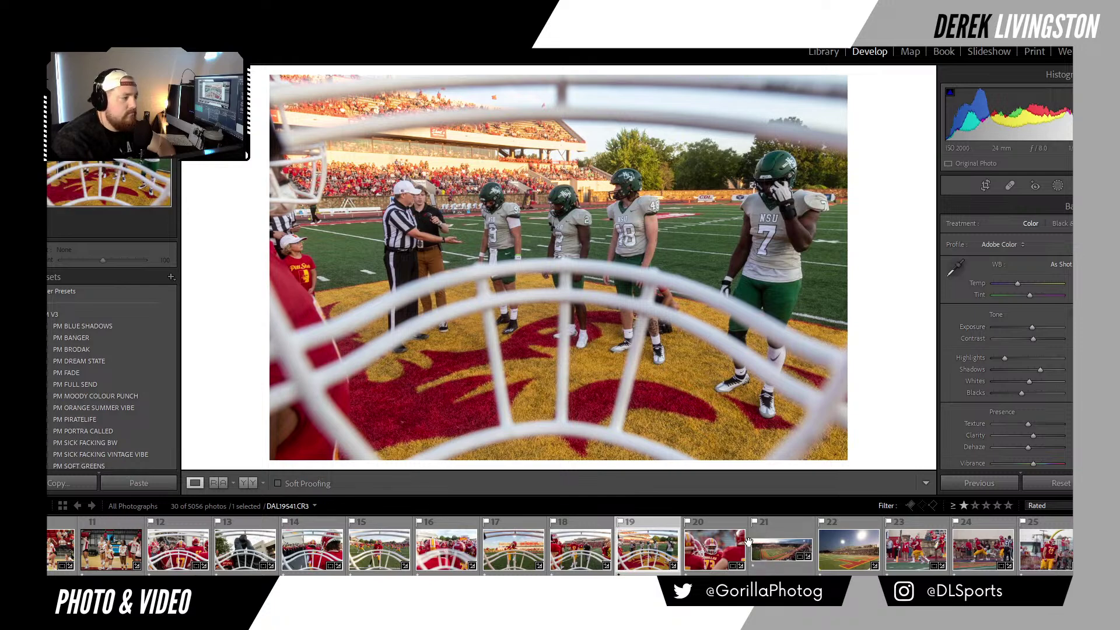
Auto-tone and slightly warm the player close-up DLIV9271.CR3, and inspect the helmet, face and jersey at full zoom.
left_click(707, 560)
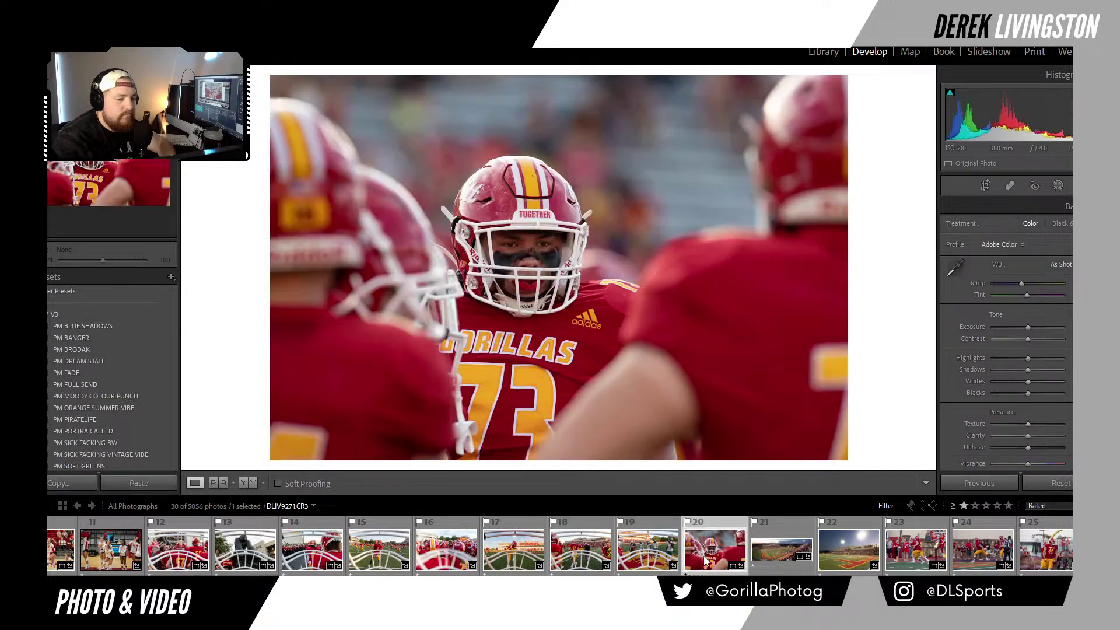
key("ctrl+shift+v")
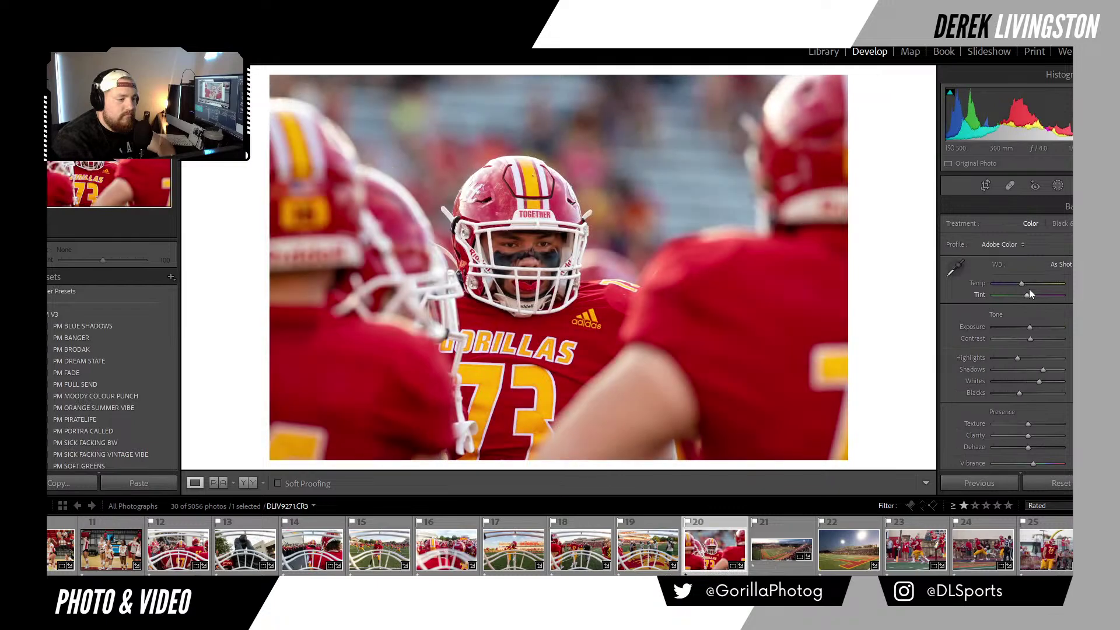
left_click(543, 245)
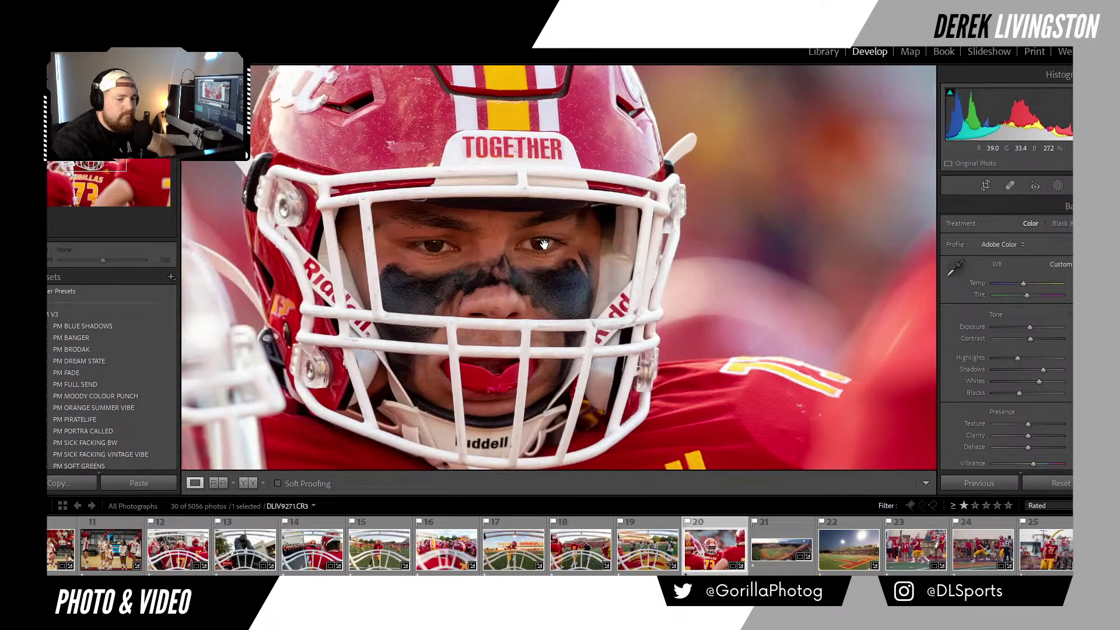
left_click_drag(544, 244, 689, 509)
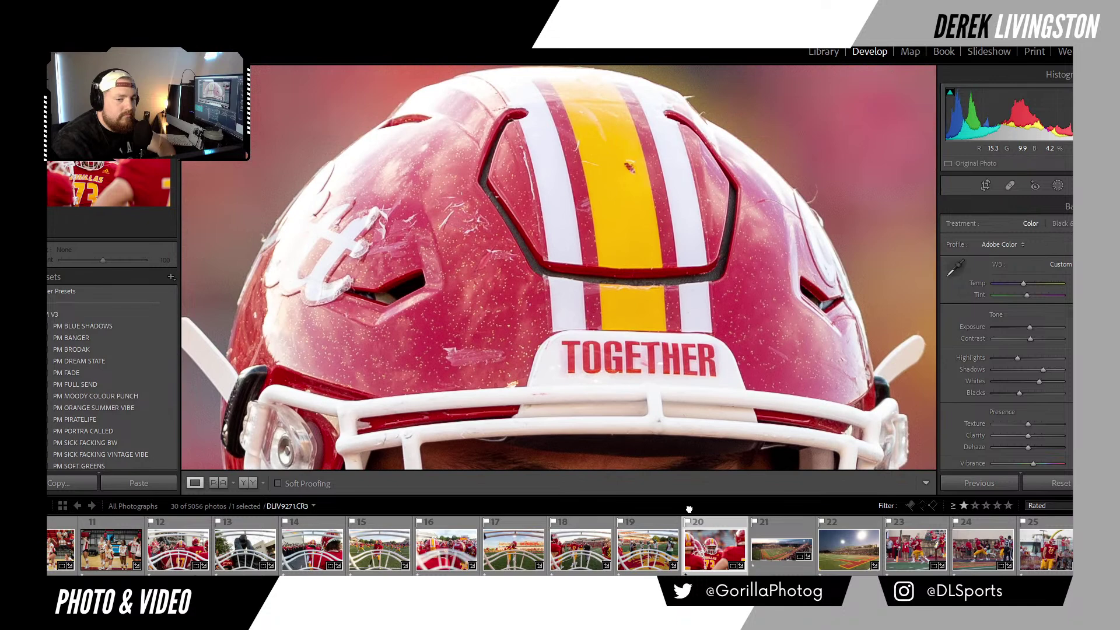
left_click_drag(671, 382, 636, 280)
left_click_drag(630, 385, 623, 277)
left_click_drag(621, 420, 620, 289)
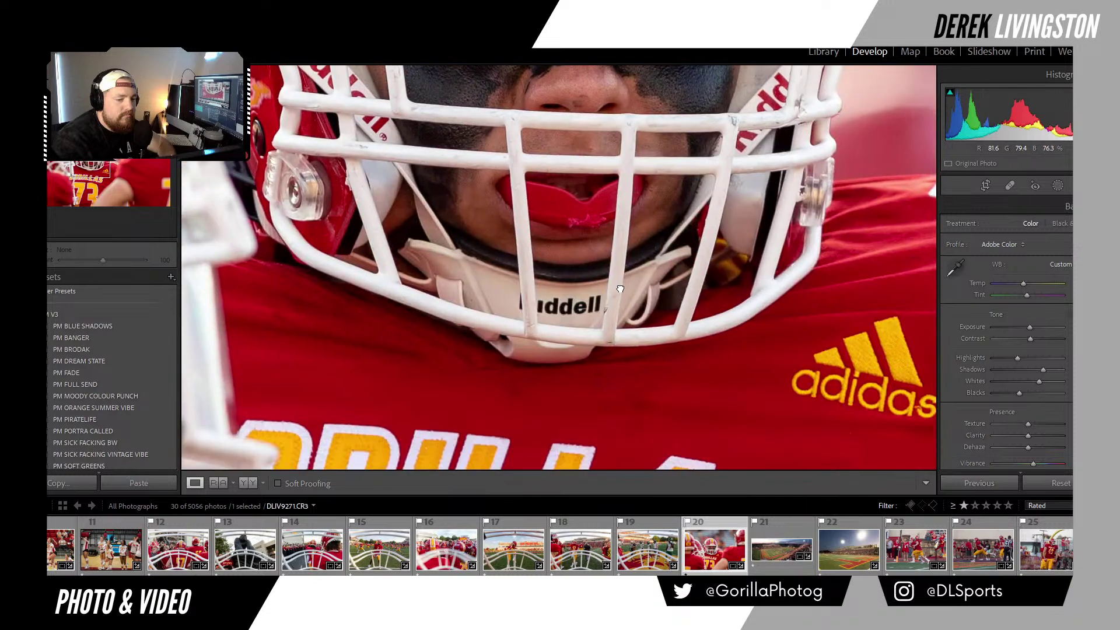
left_click(621, 289)
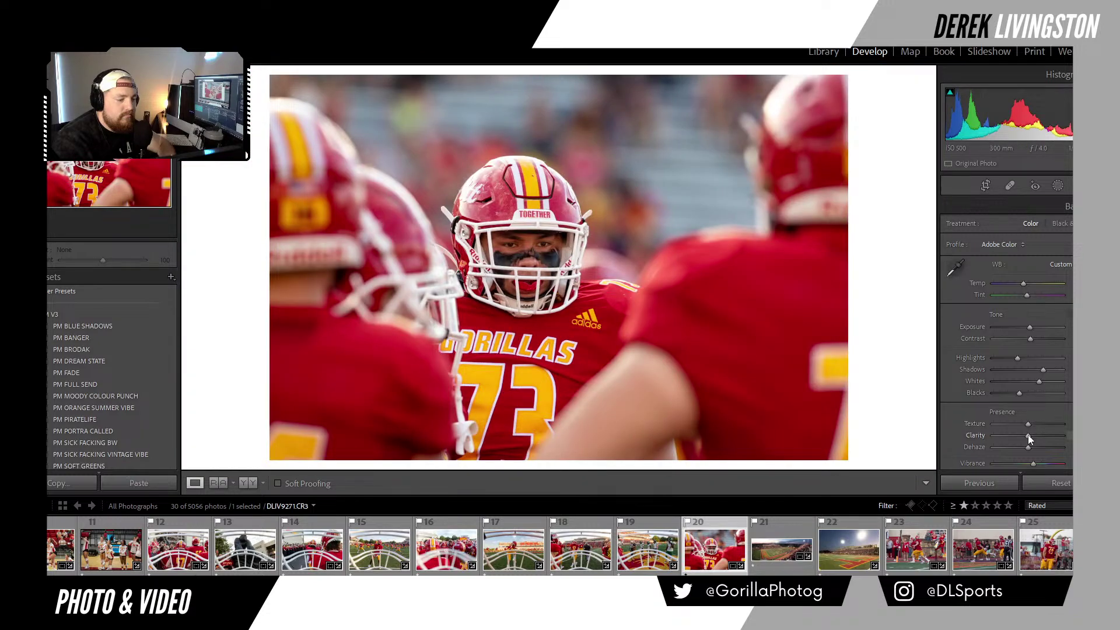
Slightly raise the clarity and shadows of DLIV9271.CR3 and set its white balance by sampling the blurred bleachers in the background.
left_click_drag(1028, 435, 1032, 435)
left_click(508, 248)
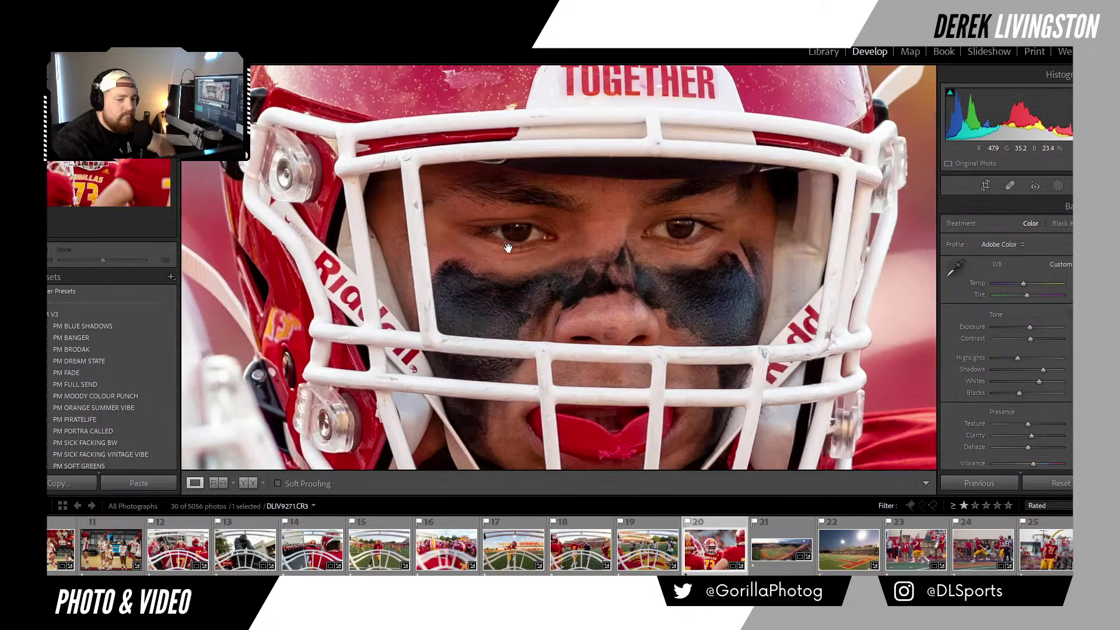
left_click(508, 248)
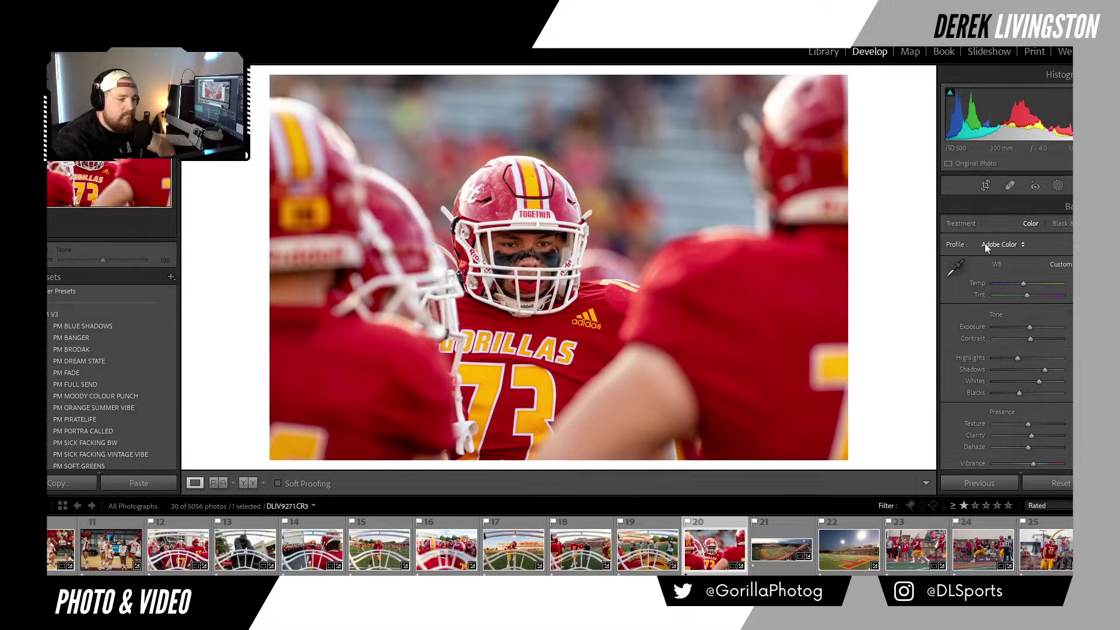
left_click(955, 268)
left_click(713, 191)
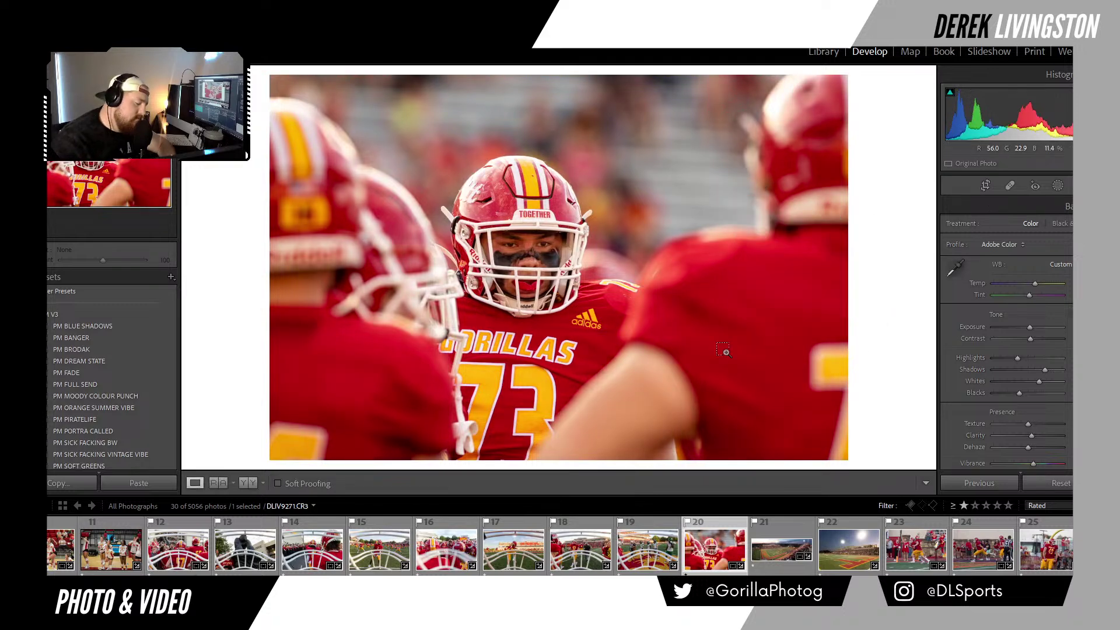
Undo the last change to DLIV9271.CR3 and slightly raise the clarity of the stadium panorama DAL19576-Pano.dng.
key("ctrl+z")
left_click(773, 565)
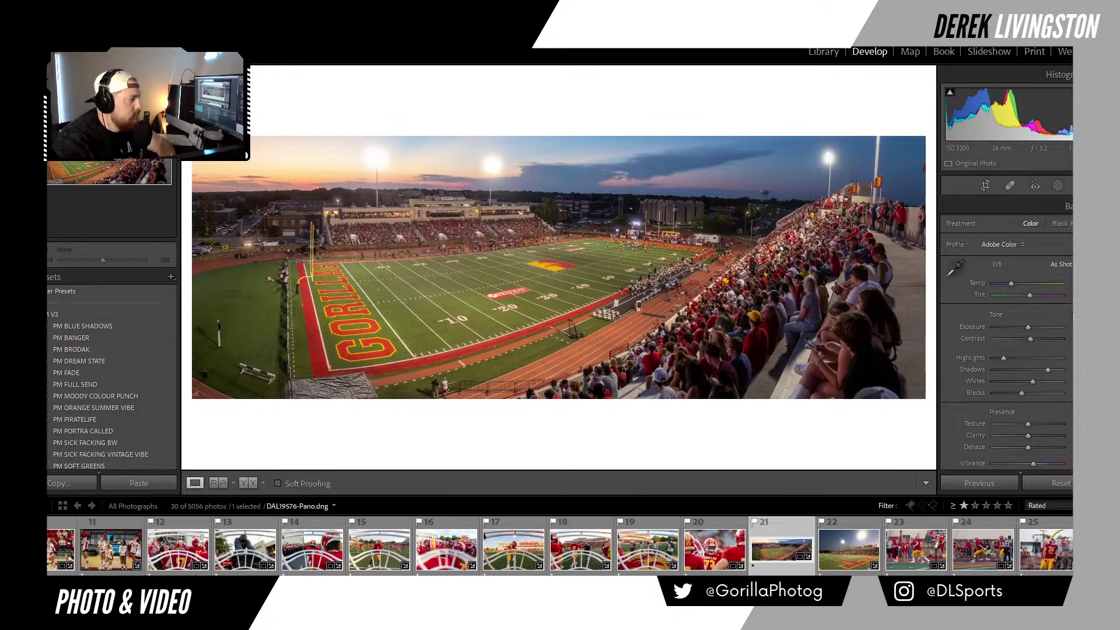
left_click(1032, 436)
Inspect the panorama at full zoom across the far stands, the near bleachers, the track and the team sideline.
left_click(504, 229)
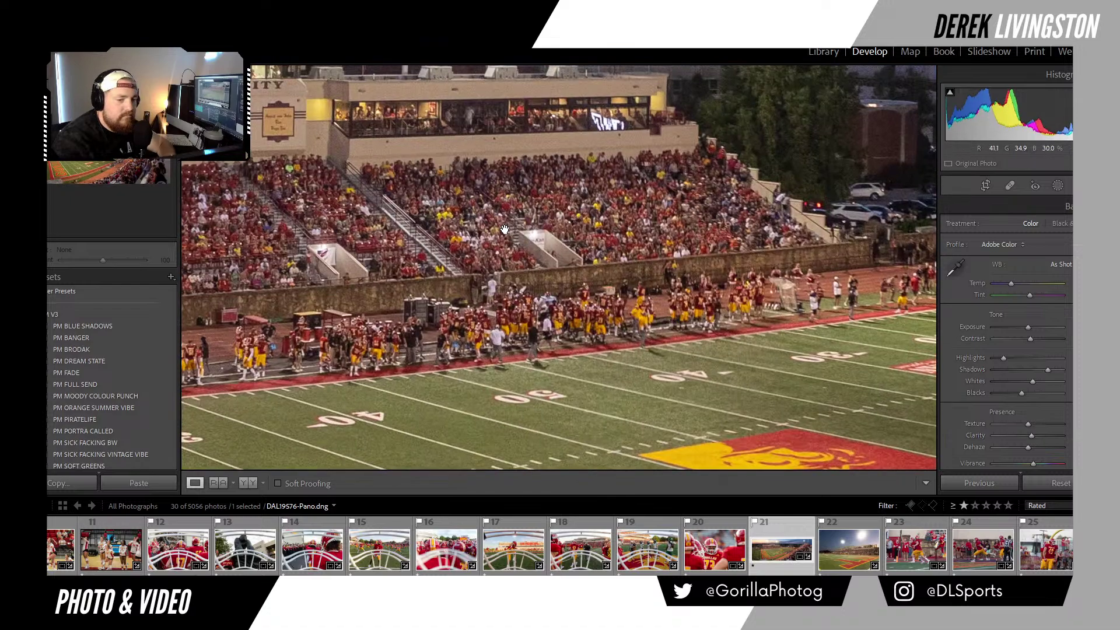
left_click_drag(470, 288, 833, 231)
left_click_drag(356, 236, 713, 253)
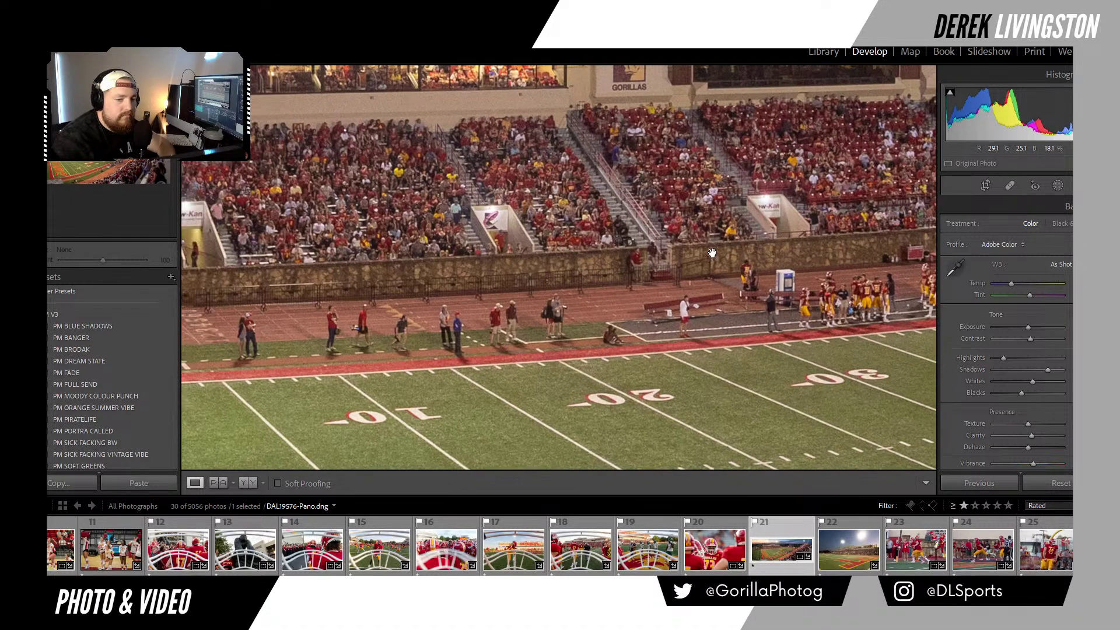
left_click_drag(442, 251, 821, 264)
left_click(821, 265)
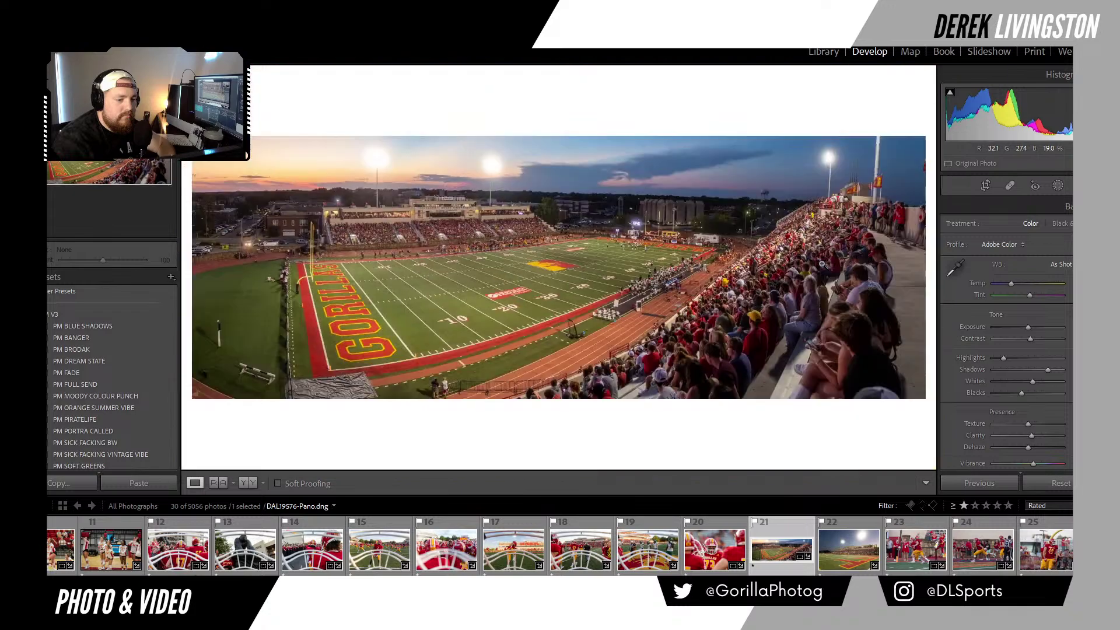
left_click(789, 247)
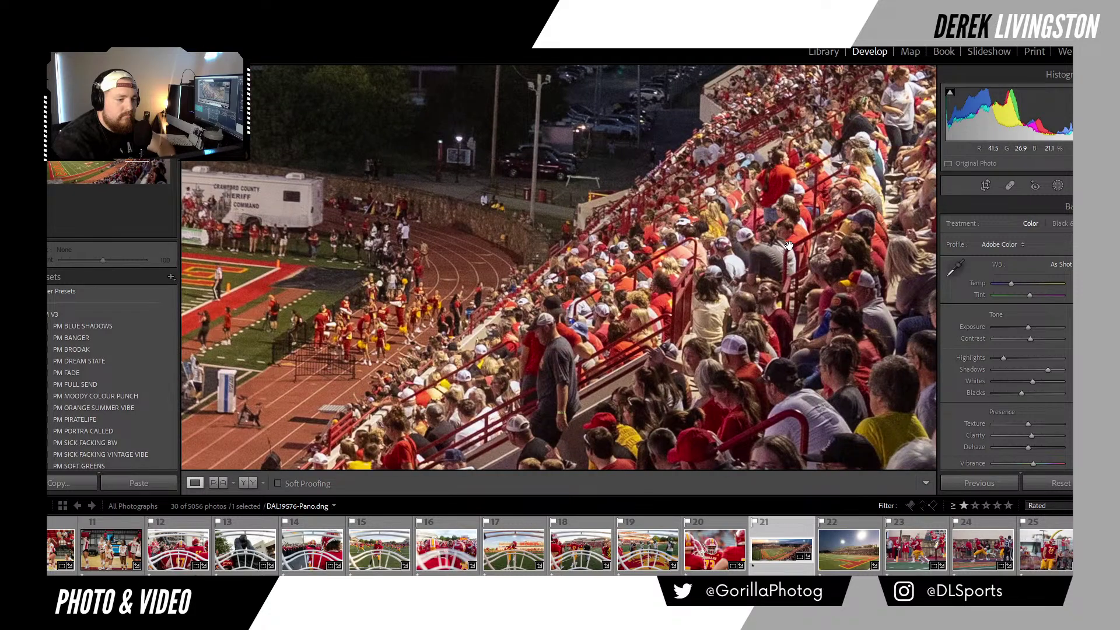
left_click_drag(812, 262, 837, 434)
left_click_drag(768, 428, 933, 248)
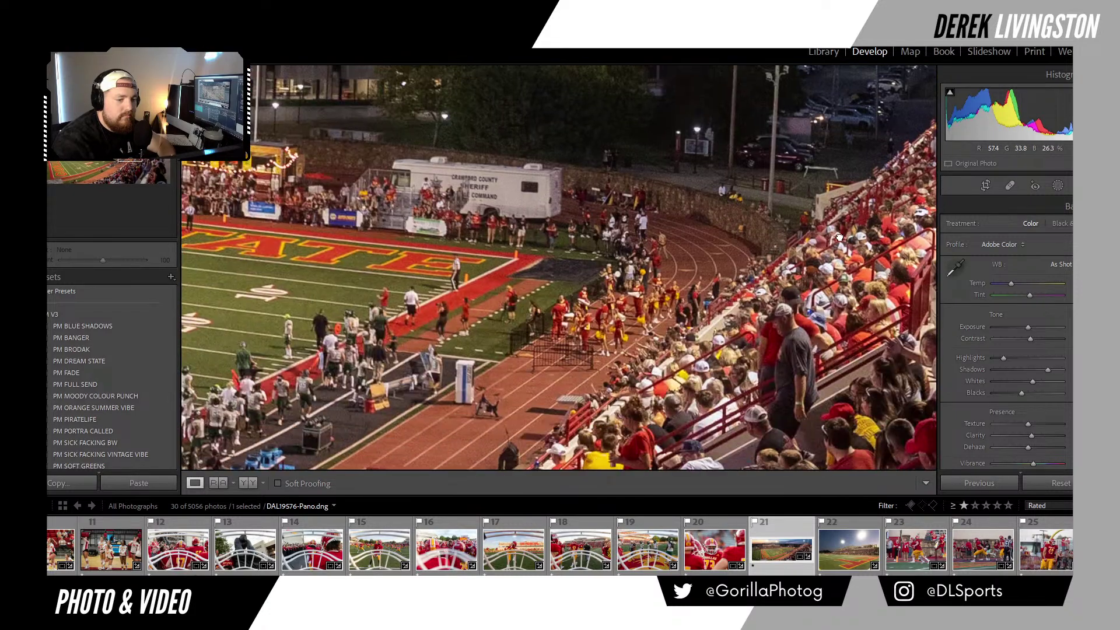
left_click_drag(813, 244, 870, 266)
left_click_drag(616, 395, 777, 256)
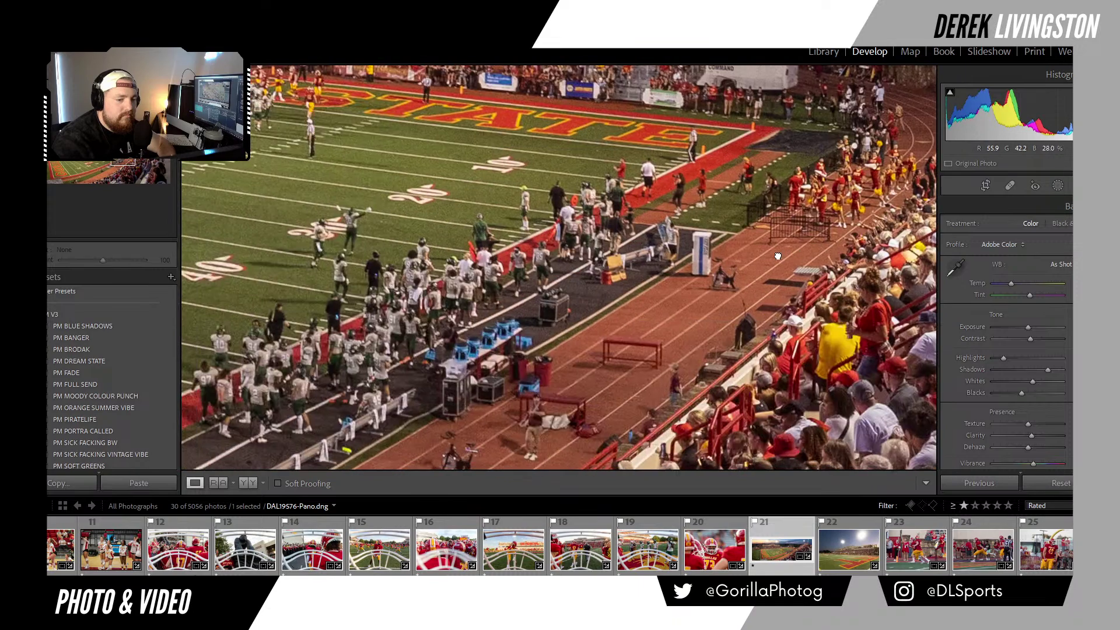
left_click_drag(552, 307, 722, 223)
left_click(722, 223)
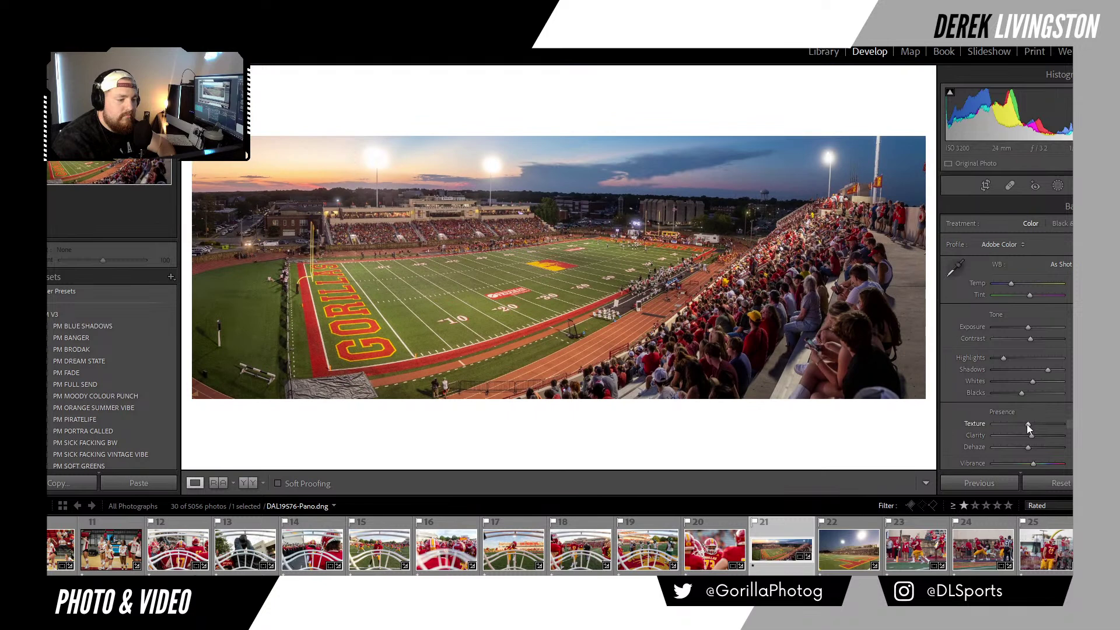
Reset the panorama's shadows to their default and slightly raise its texture and contrast.
left_click_drag(1047, 370, 1033, 369)
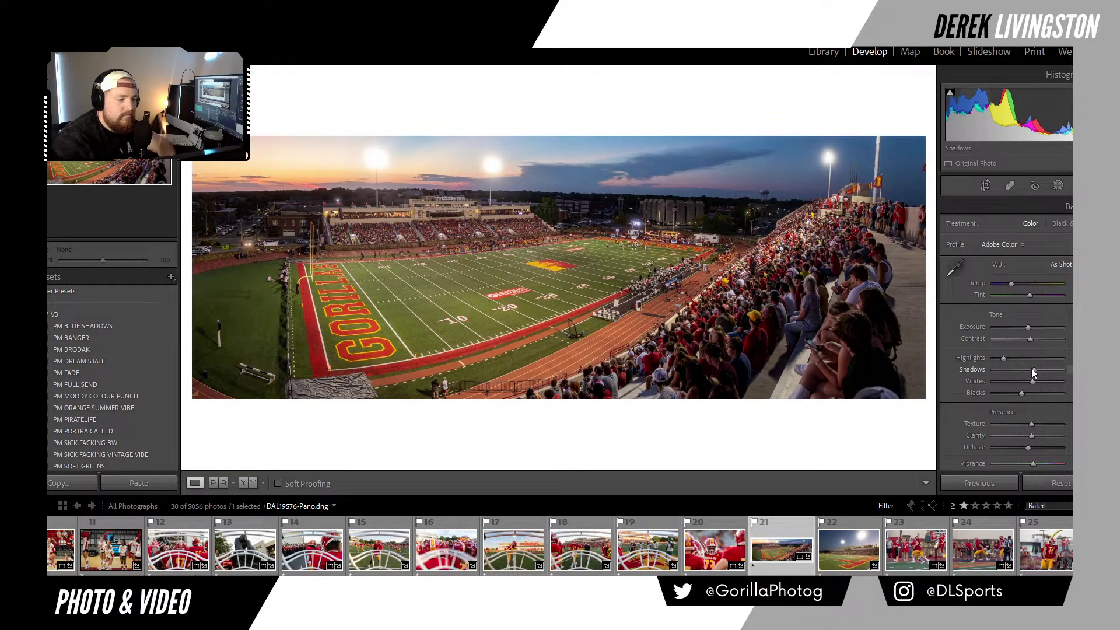
double_click(1033, 370)
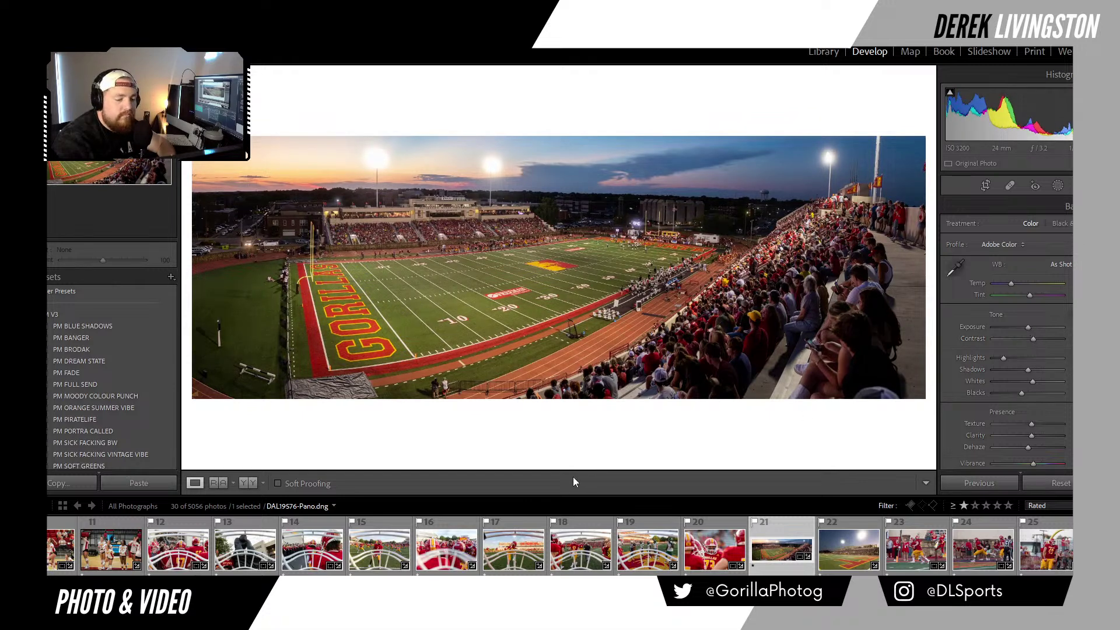
Auto-tone the end-zone stadium photo DAL19583.CR3, cool it slightly, and raise its contrast and clarity a little.
left_click(848, 559)
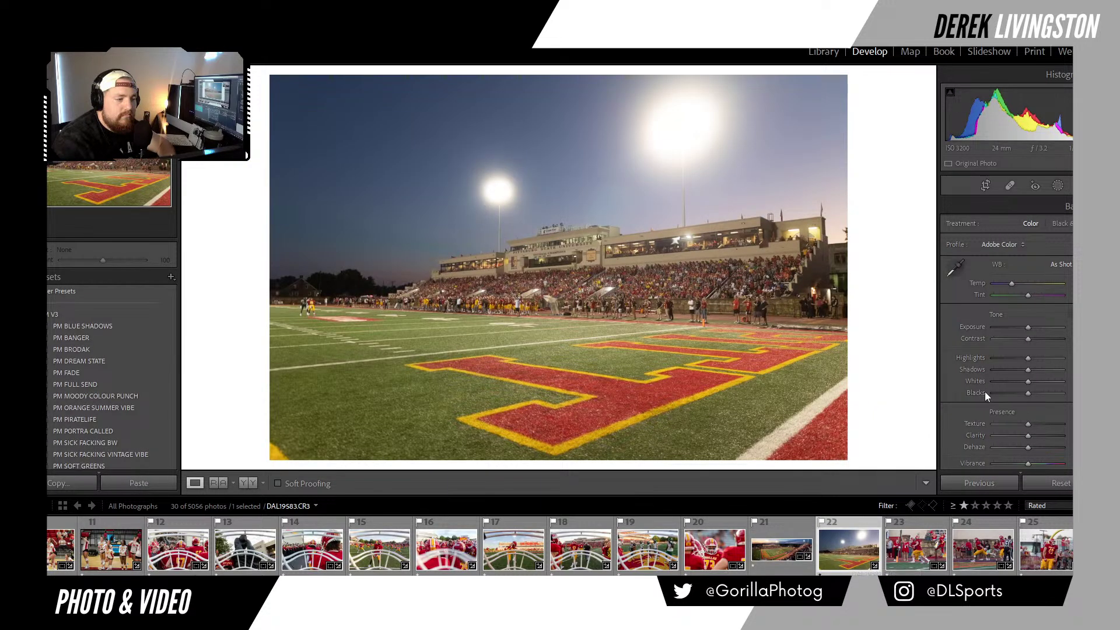
left_click(979, 483)
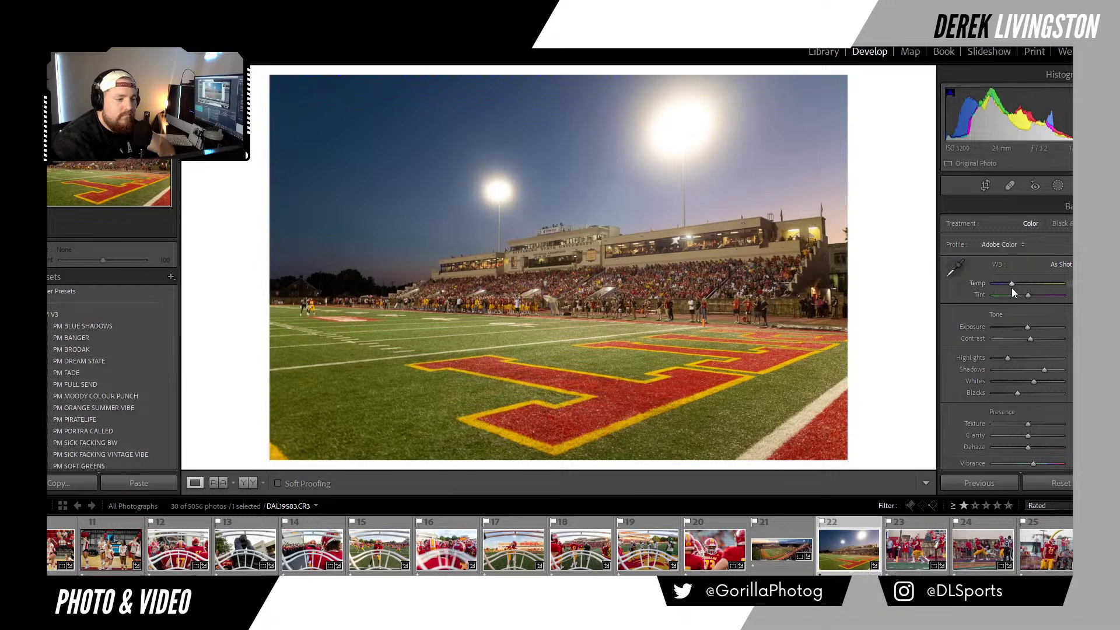
scroll(1011, 285, "down", 3)
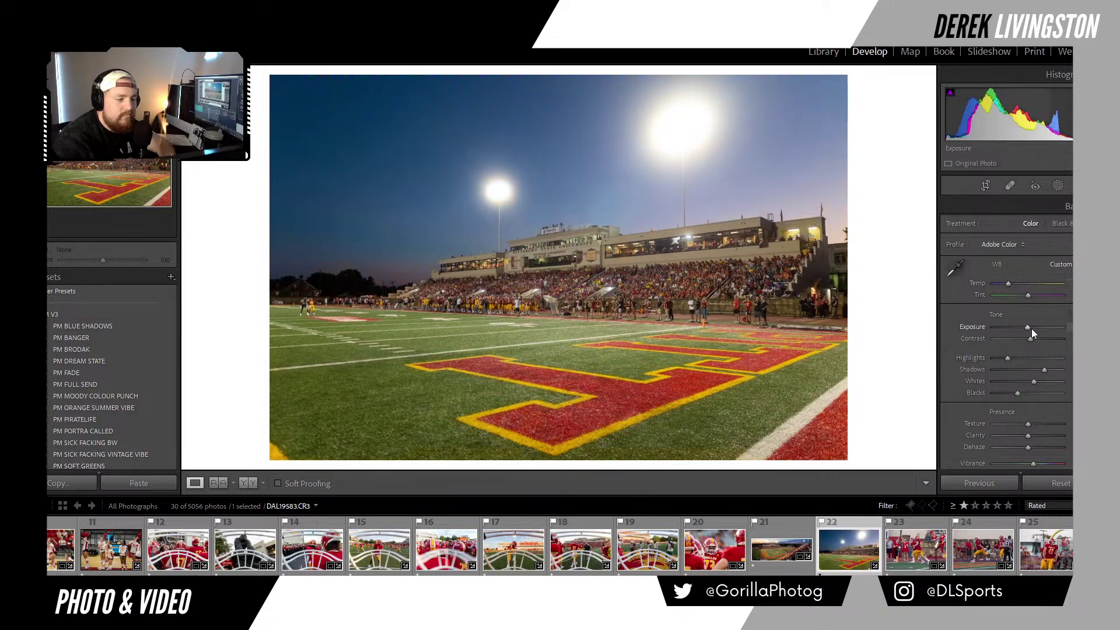
scroll(1030, 338, "up", 3)
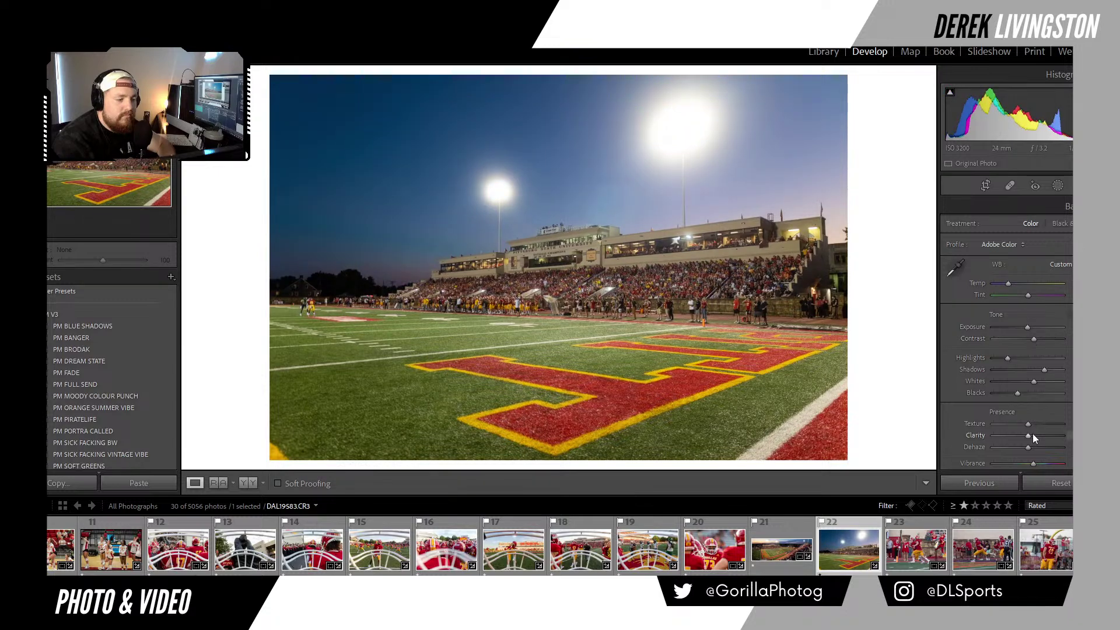
scroll(1028, 435, "up", 2)
Inspect the crowd, the sideline and the far edge of the field in DAL19583.CR3 at full zoom.
left_click(661, 308)
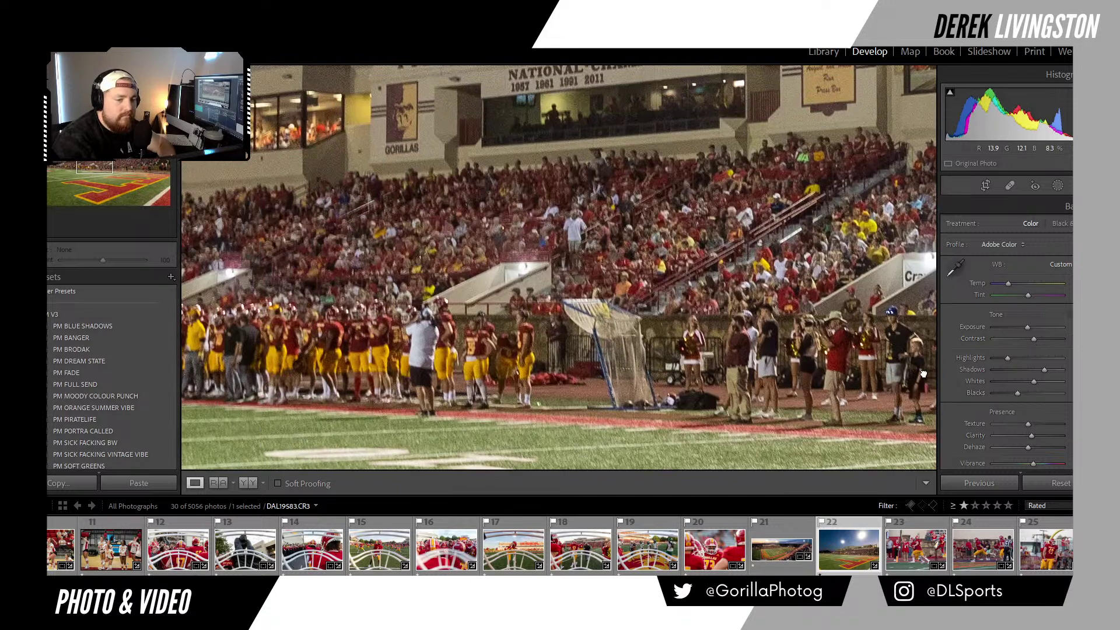
left_click_drag(351, 321, 659, 321)
left_click(383, 321)
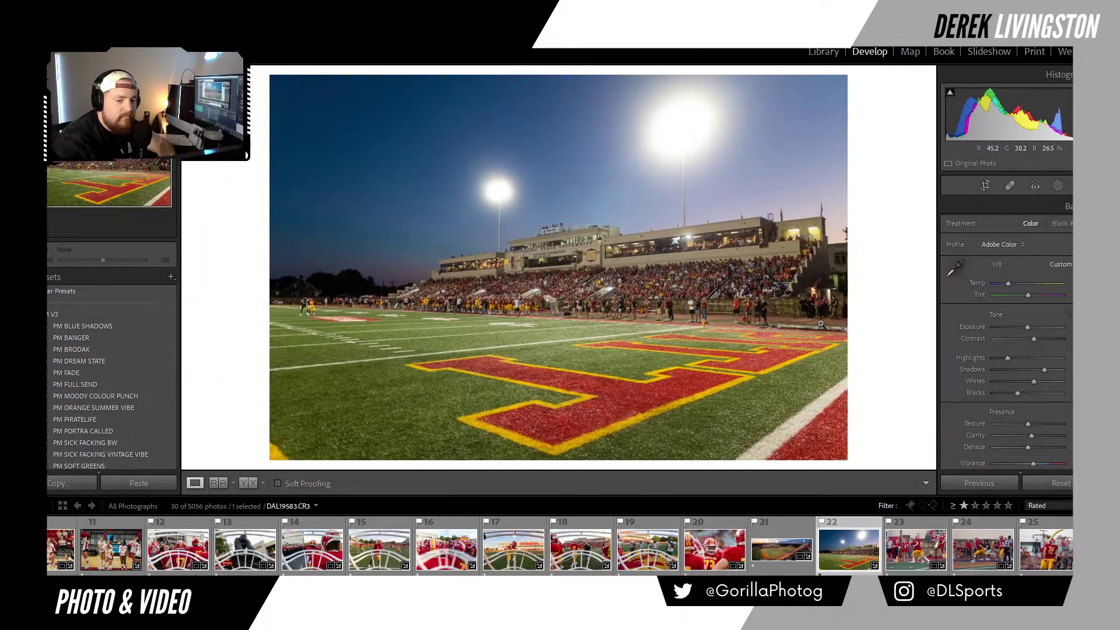
left_click(285, 310)
left_click(283, 308)
left_click(690, 287)
left_click(689, 287)
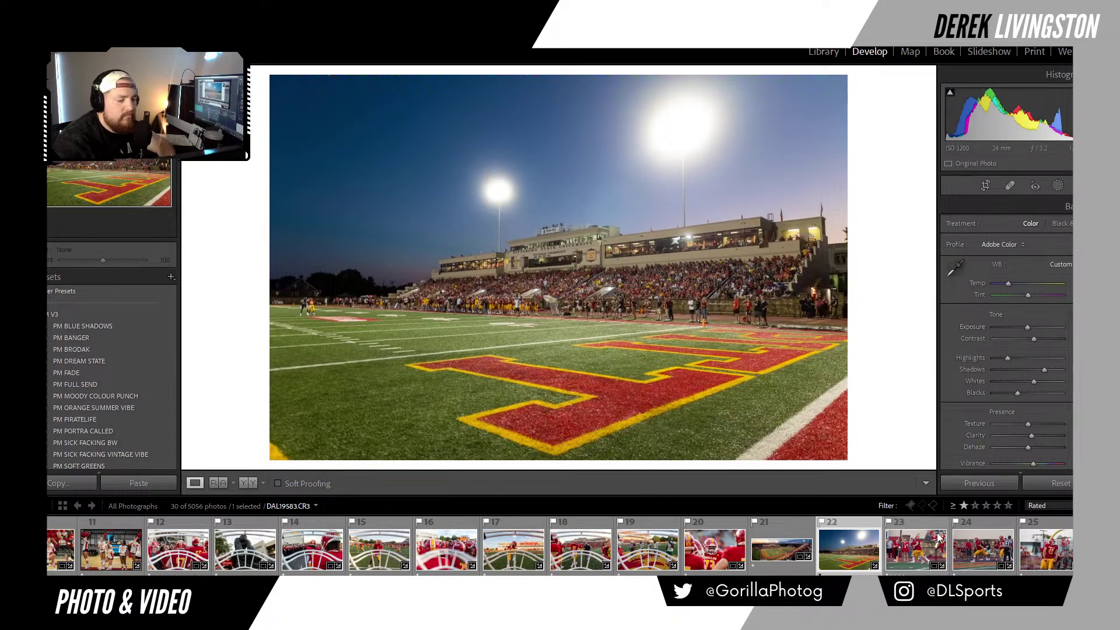
Open the running players photo DLIV9455.CR3 and inspect the faces of the cheering people and the ball carrier at full zoom.
left_click(911, 552)
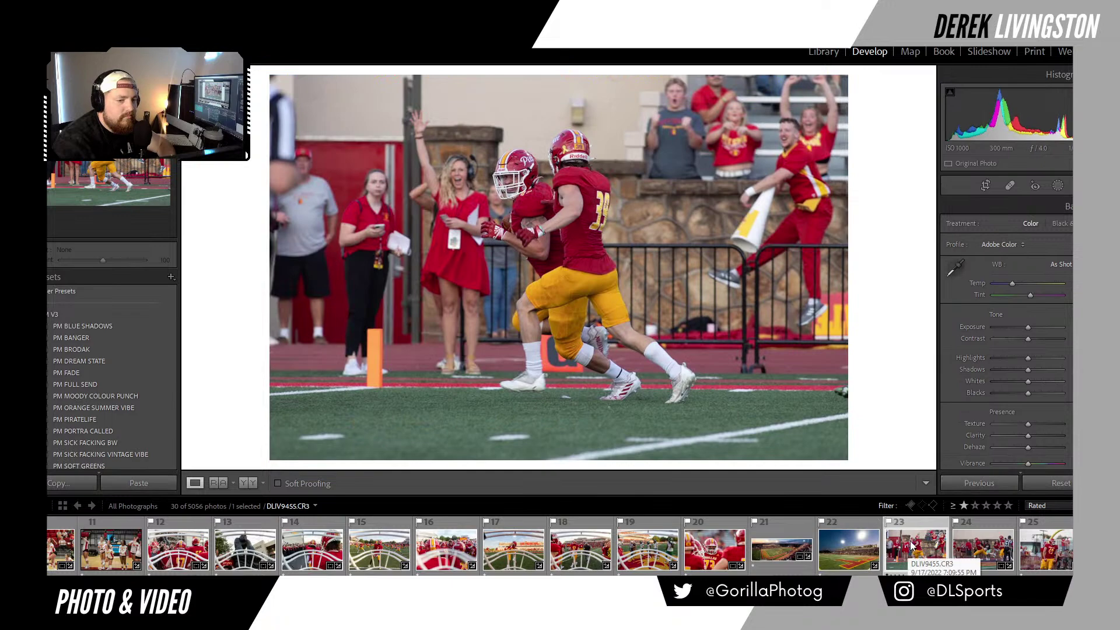
left_click_drag(794, 117, 782, 196)
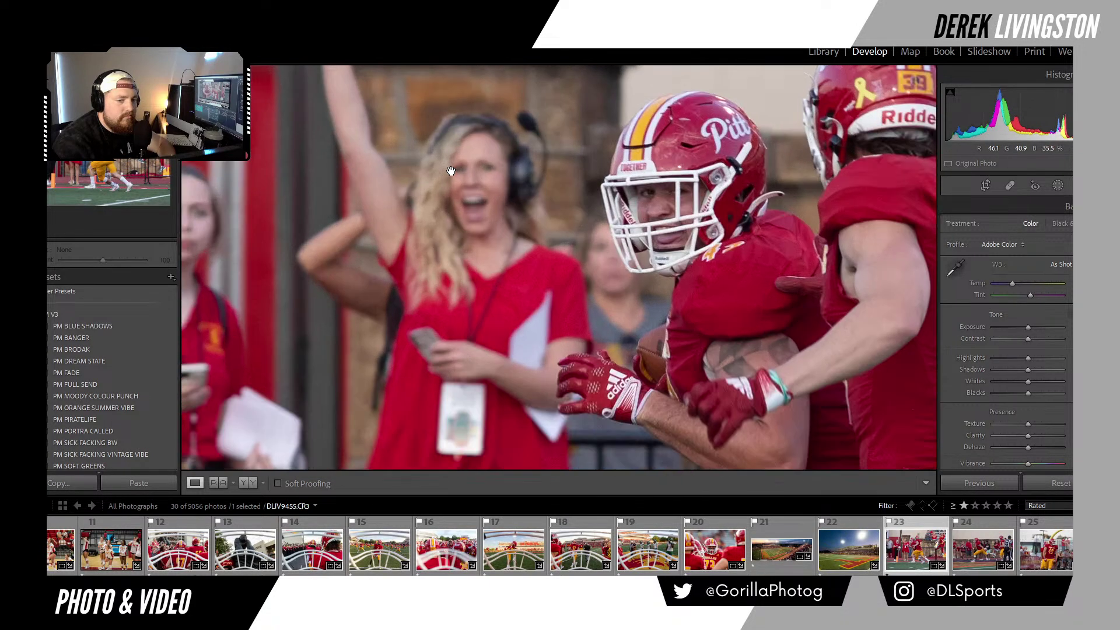